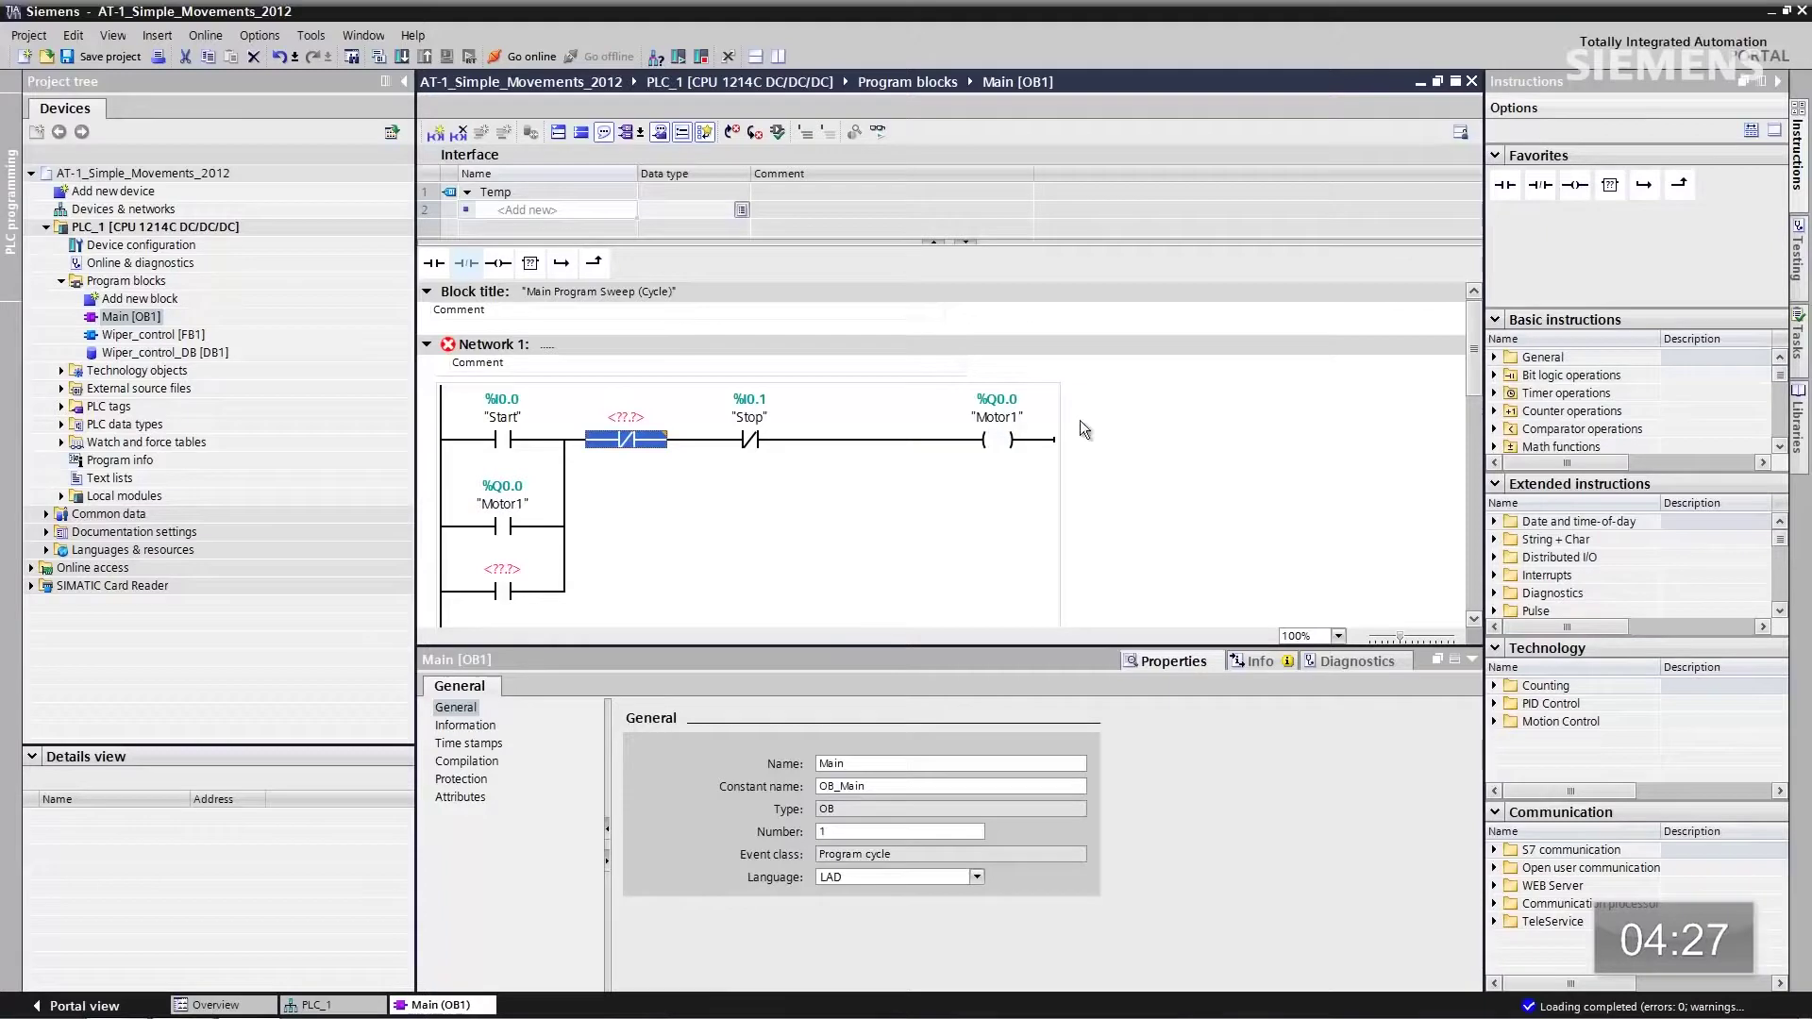
# Step: Copy the User_Defined_Webpage_Tags master copy from the AT-2_User_Defined_Webpage_2012 global library into the PLC tags folder
pyautogui.click(1799, 436)
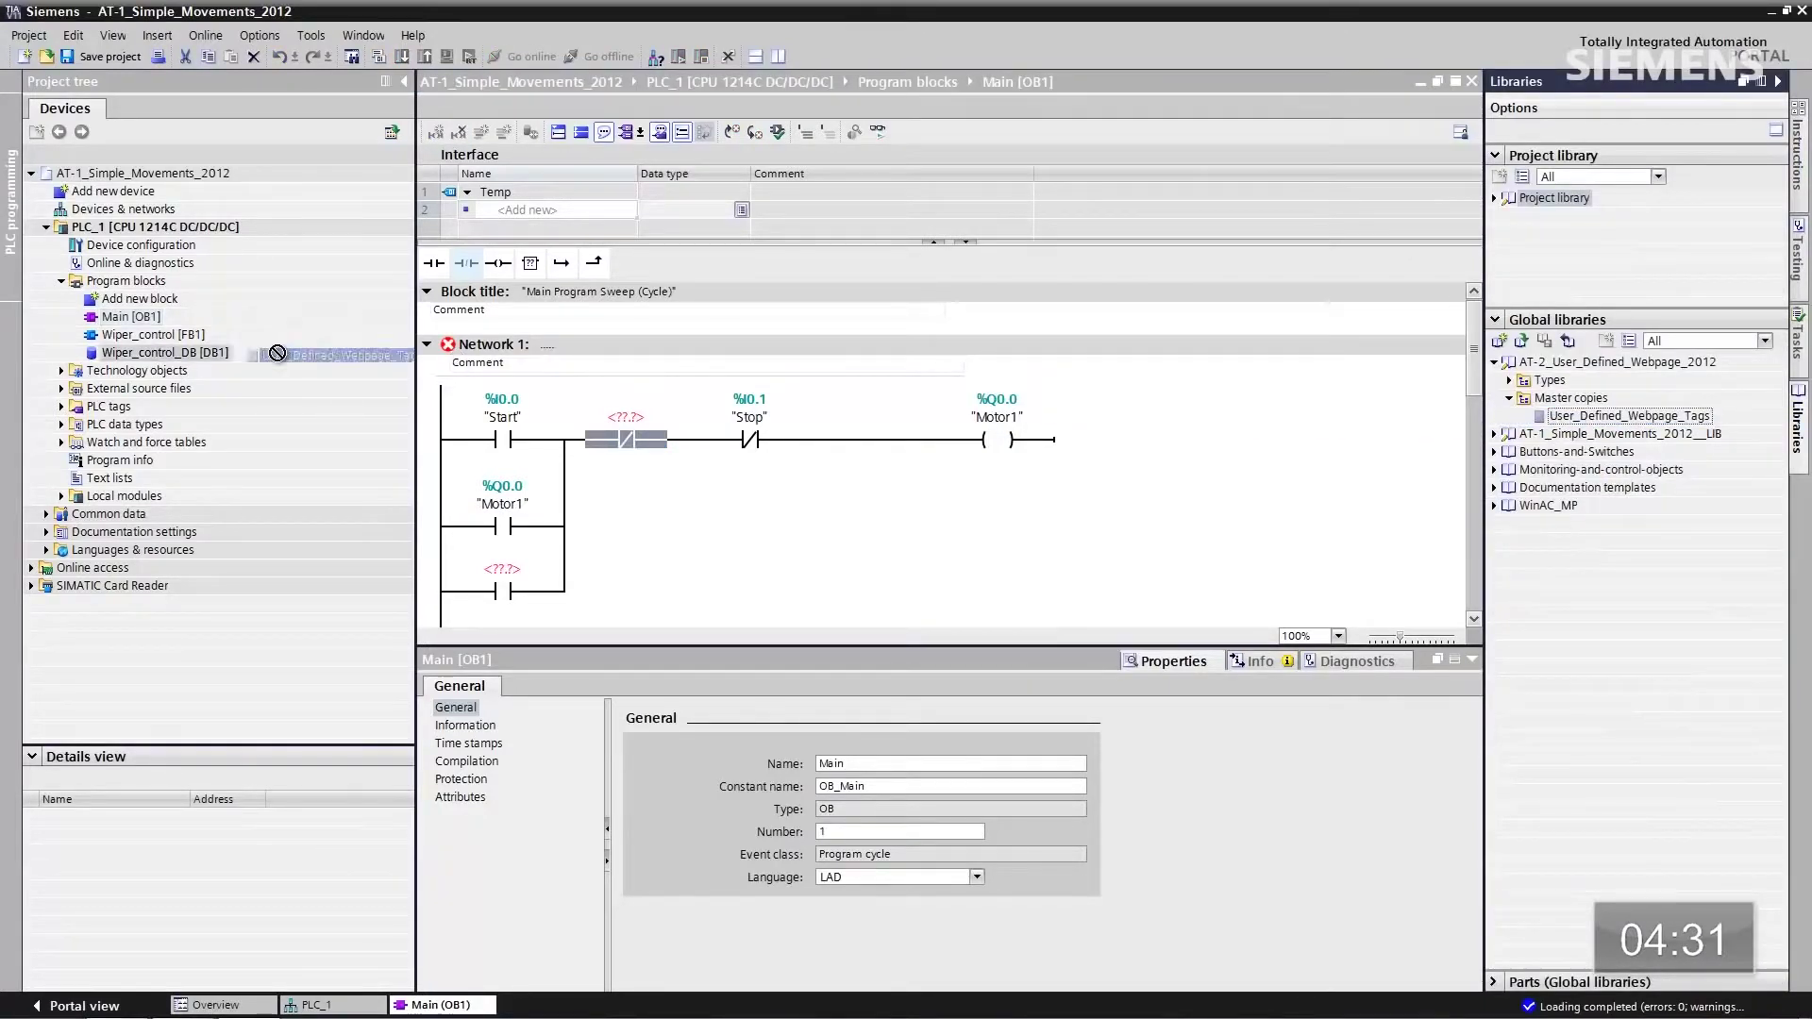
pyautogui.moveTo(111, 408); pyautogui.dragTo(111, 408)
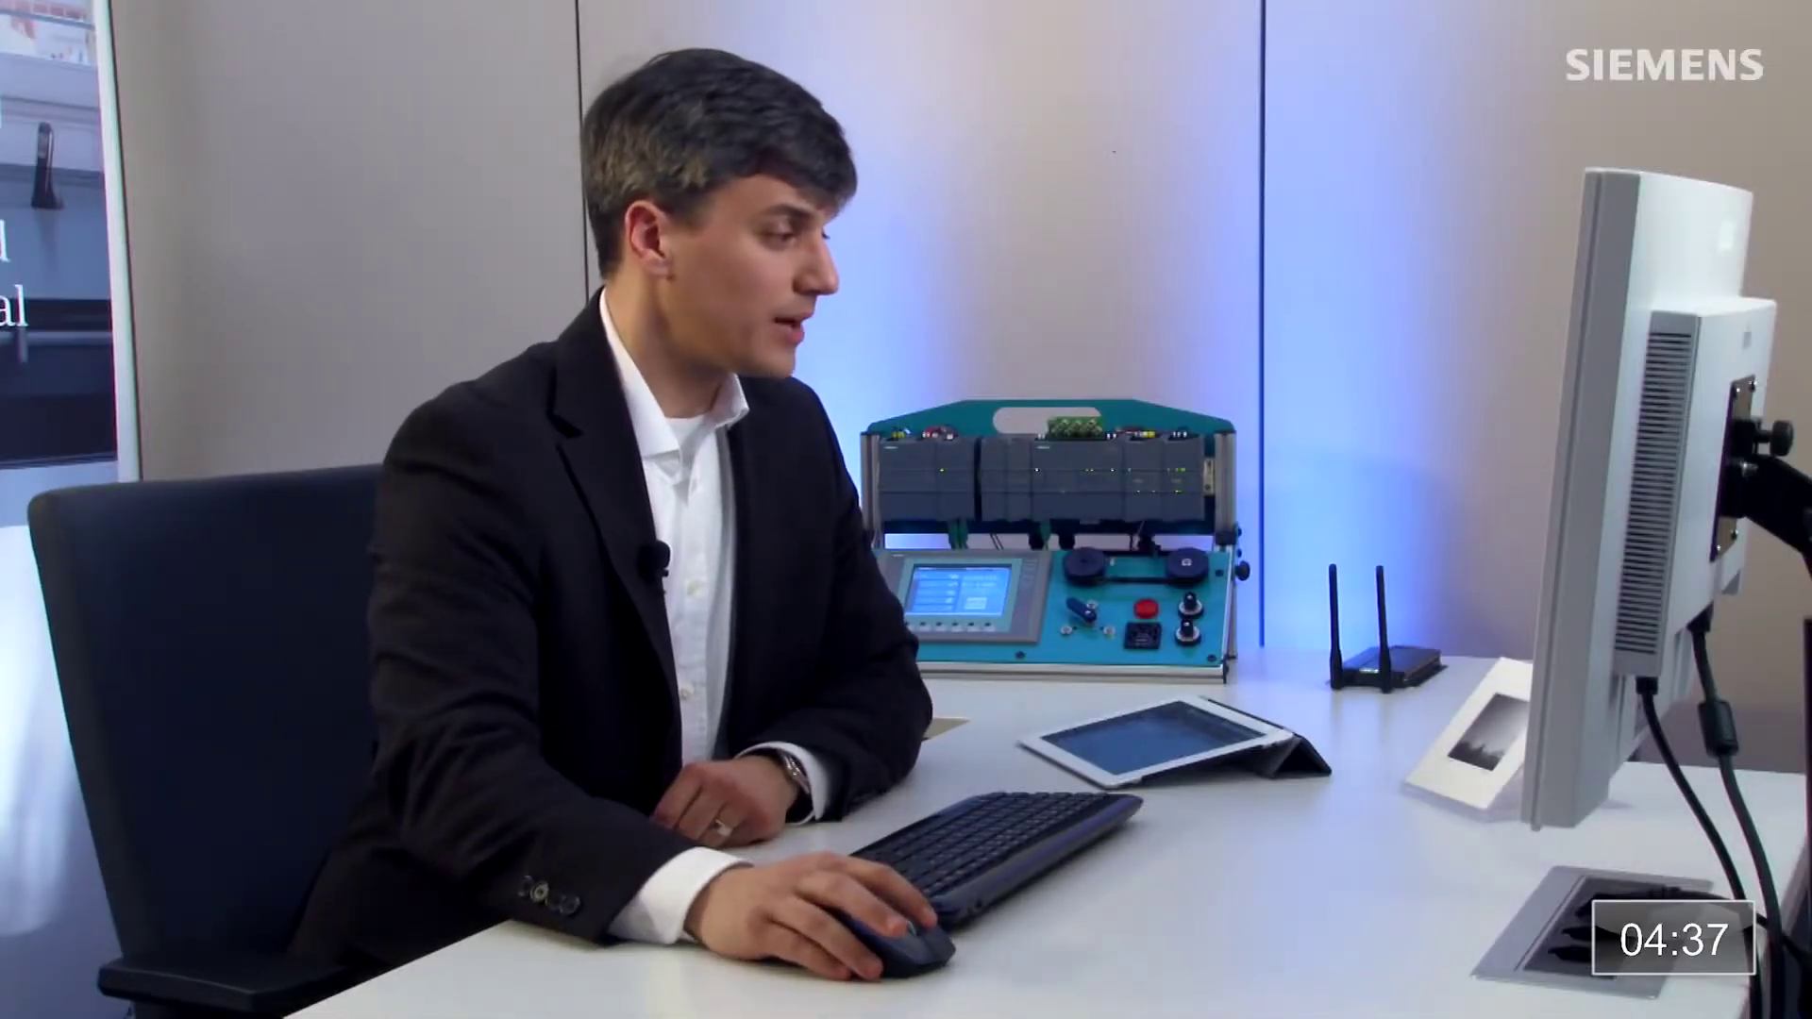
# Step: Assign AWPstop to the empty normally closed contact and AWPstart to the empty parallel contact in Network 1
pyautogui.moveTo(95, 853); pyautogui.dragTo(106, 853)
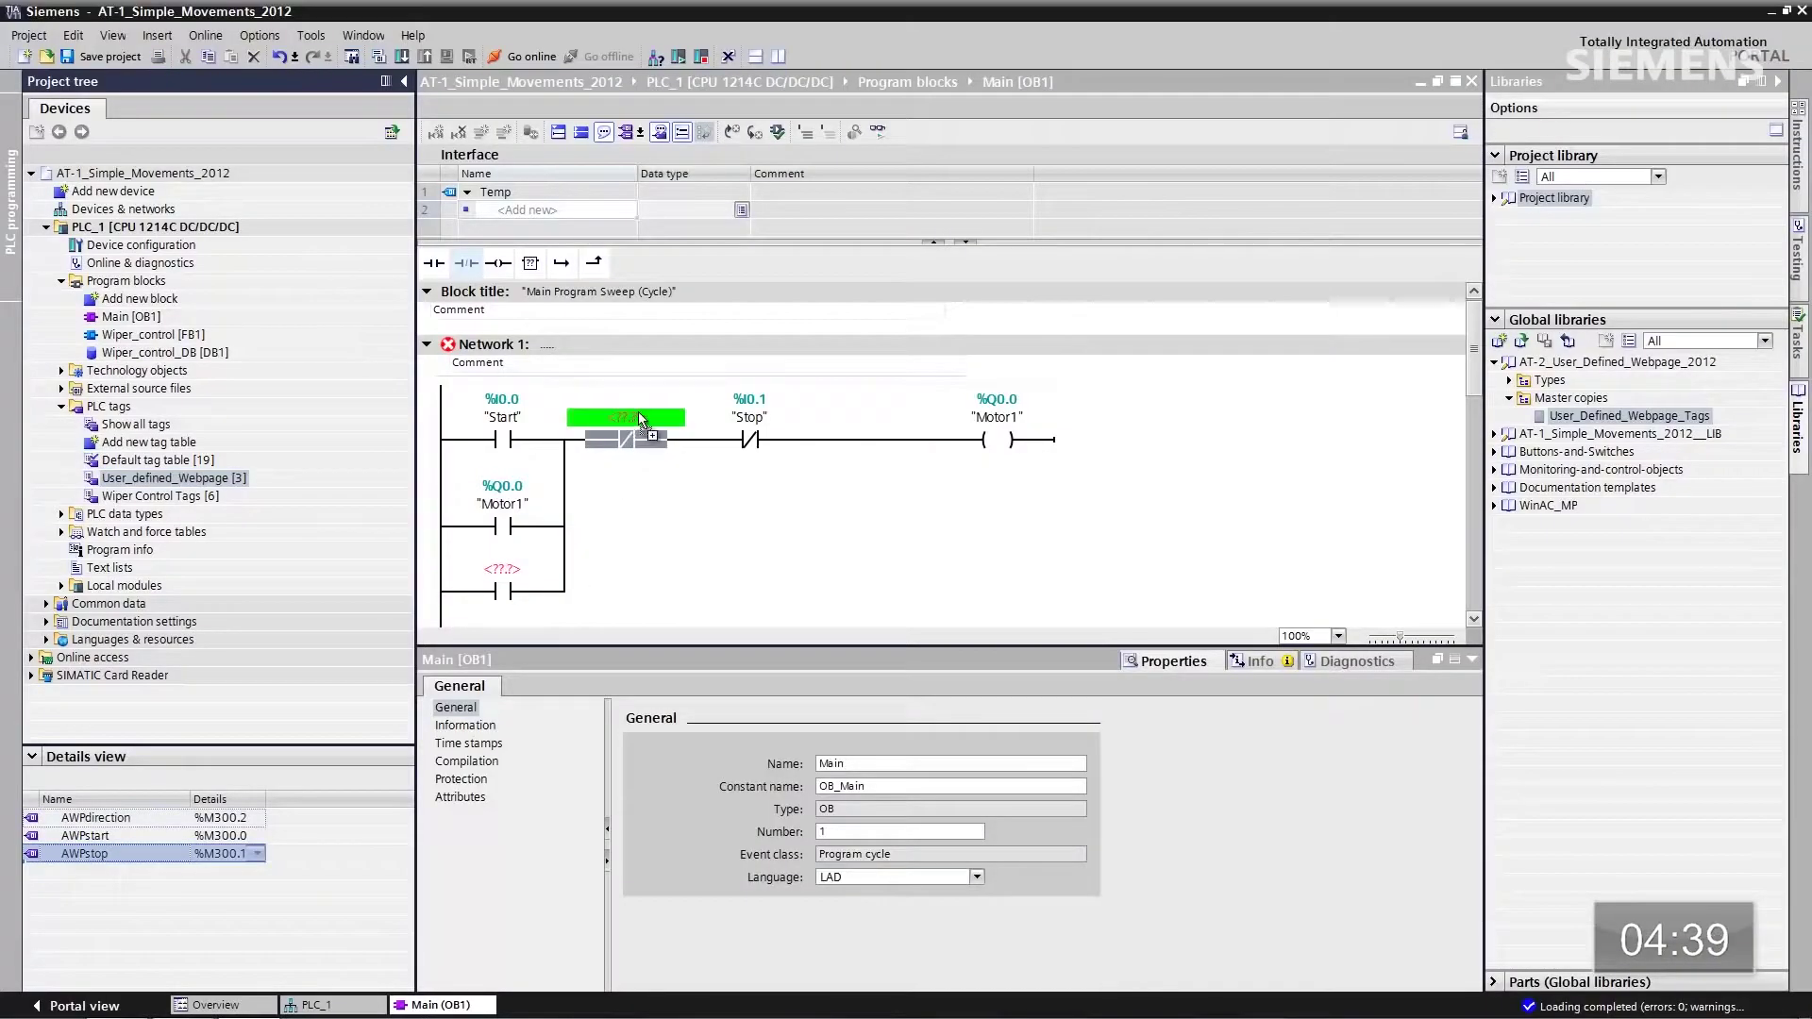
pyautogui.moveTo(638, 412); pyautogui.dragTo(638, 411)
pyautogui.moveTo(104, 838); pyautogui.dragTo(396, 644)
pyautogui.moveTo(507, 583); pyautogui.dragTo(513, 582)
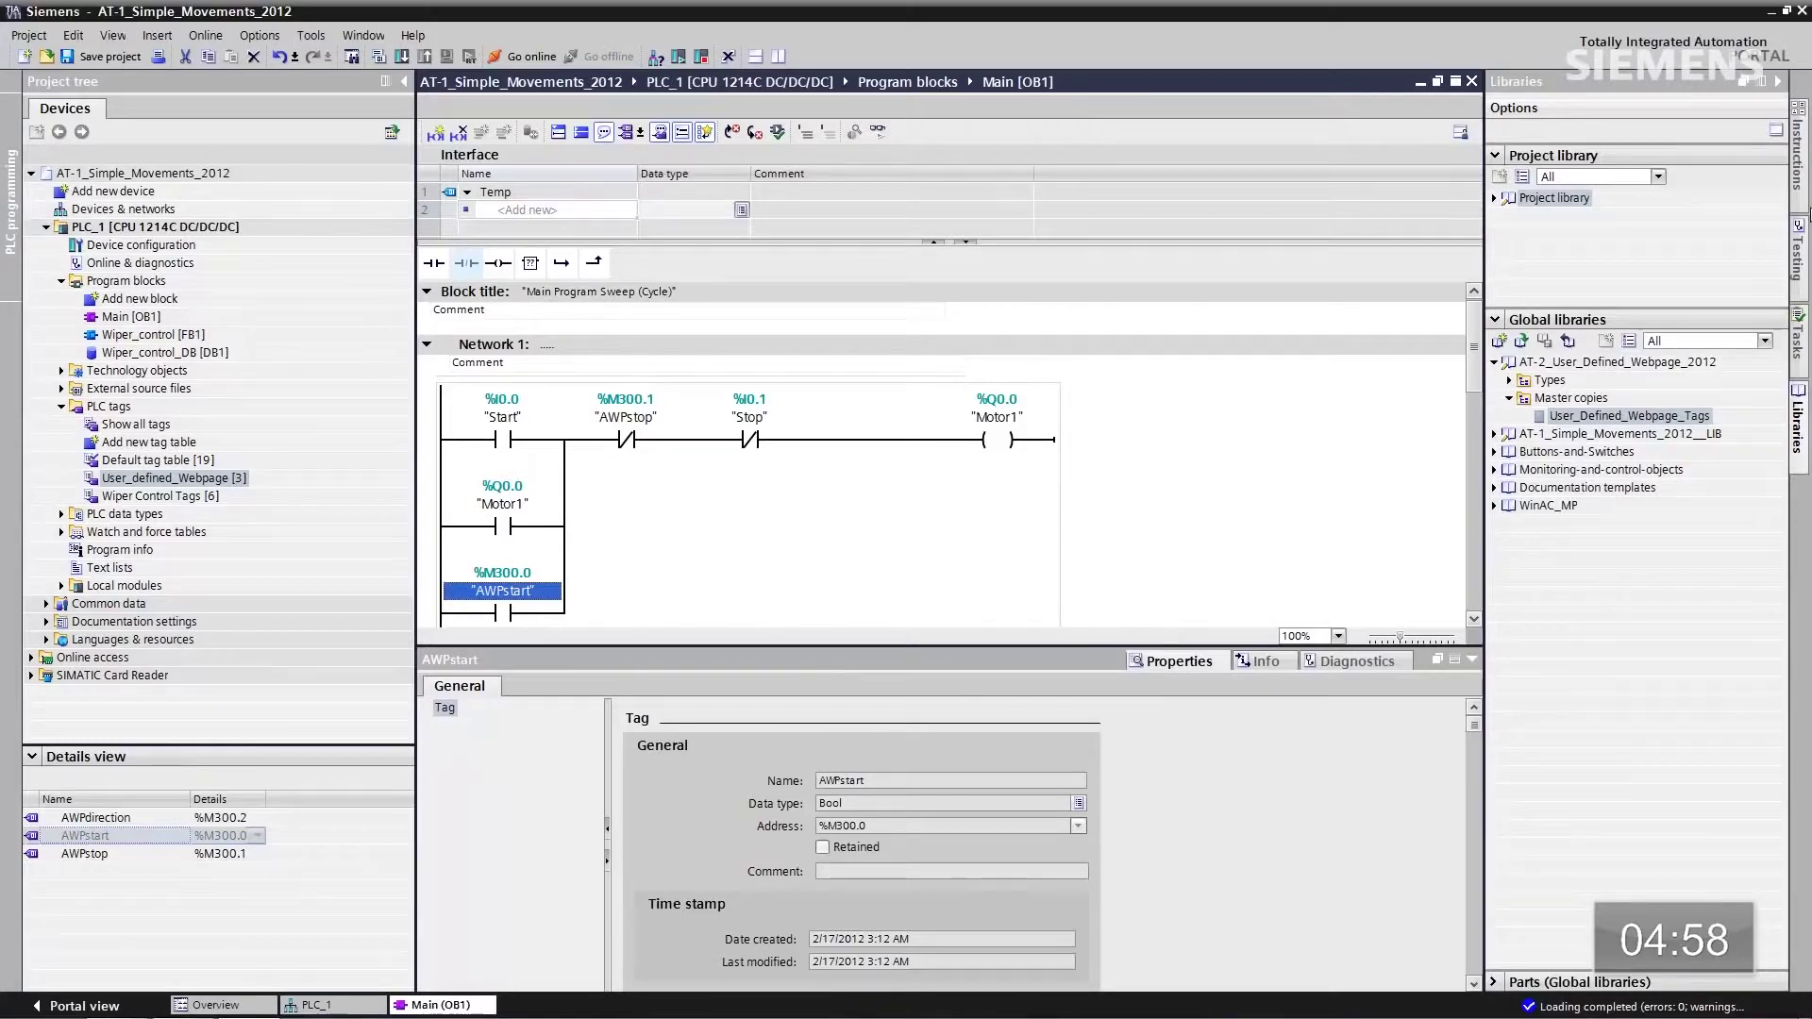
# Step: Insert the WWW web server instruction into the empty Network 3 of Main
pyautogui.click(1799, 163)
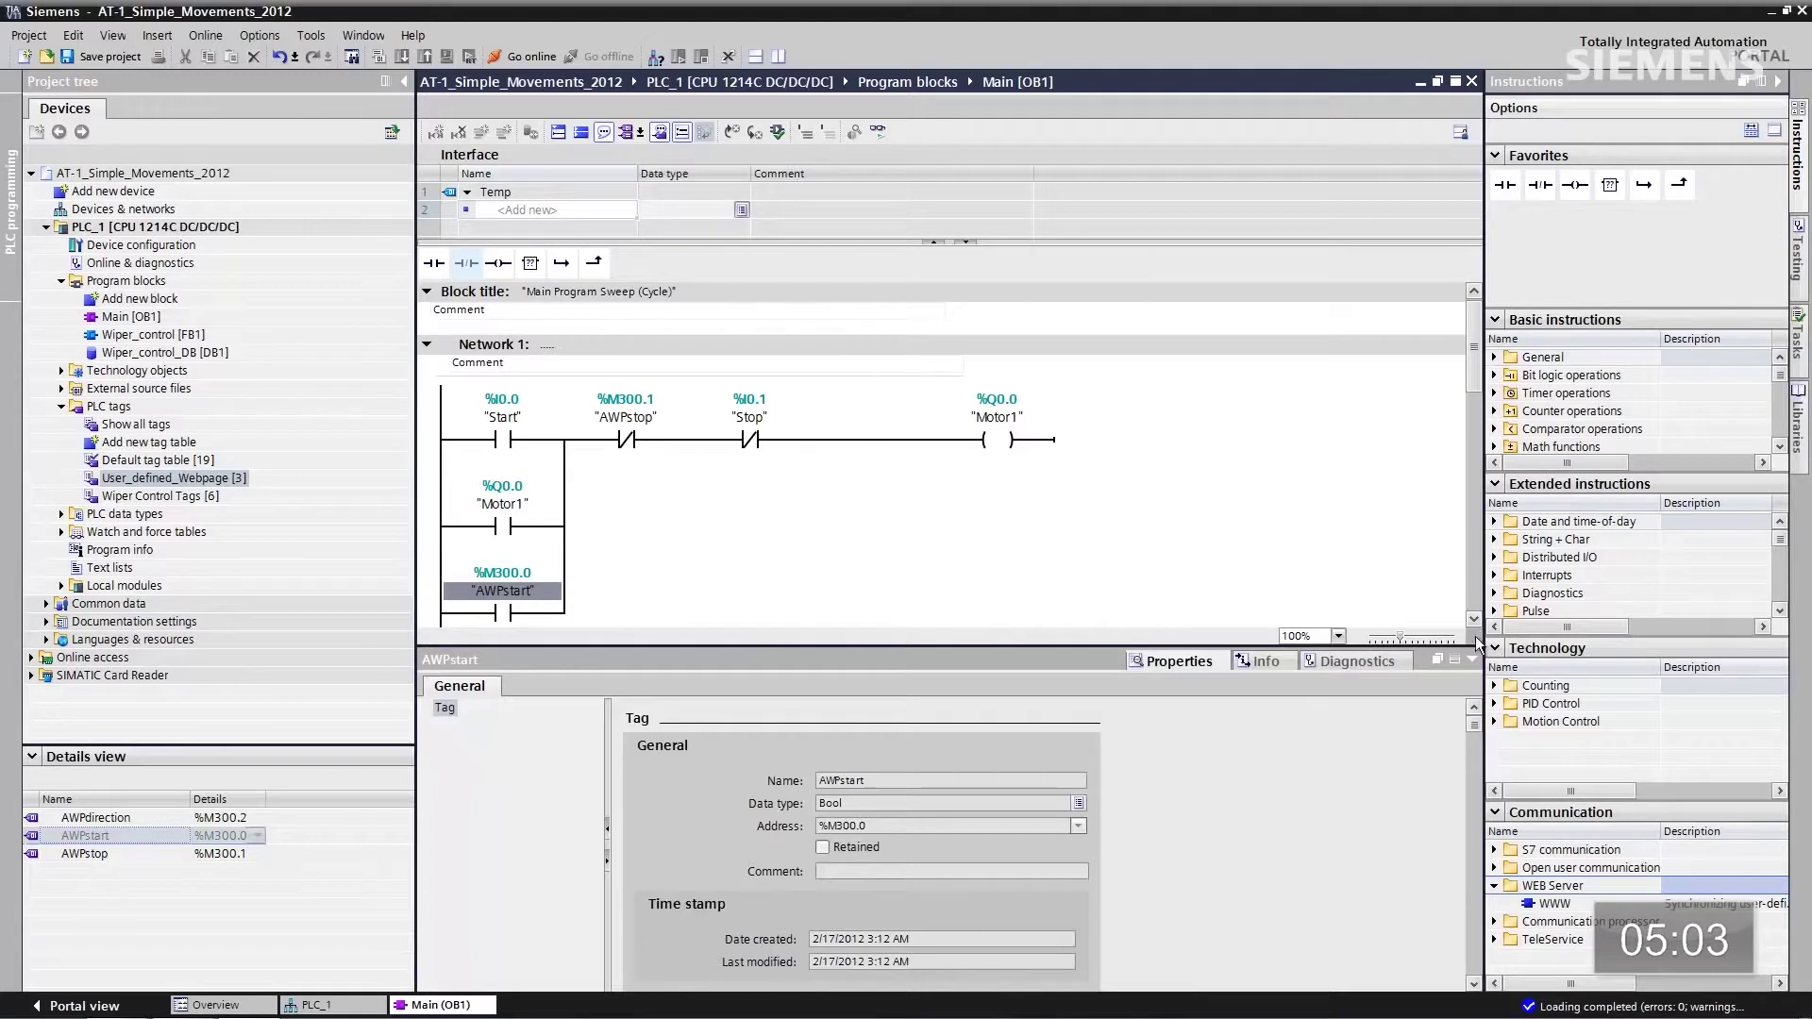
pyautogui.click(1473, 662)
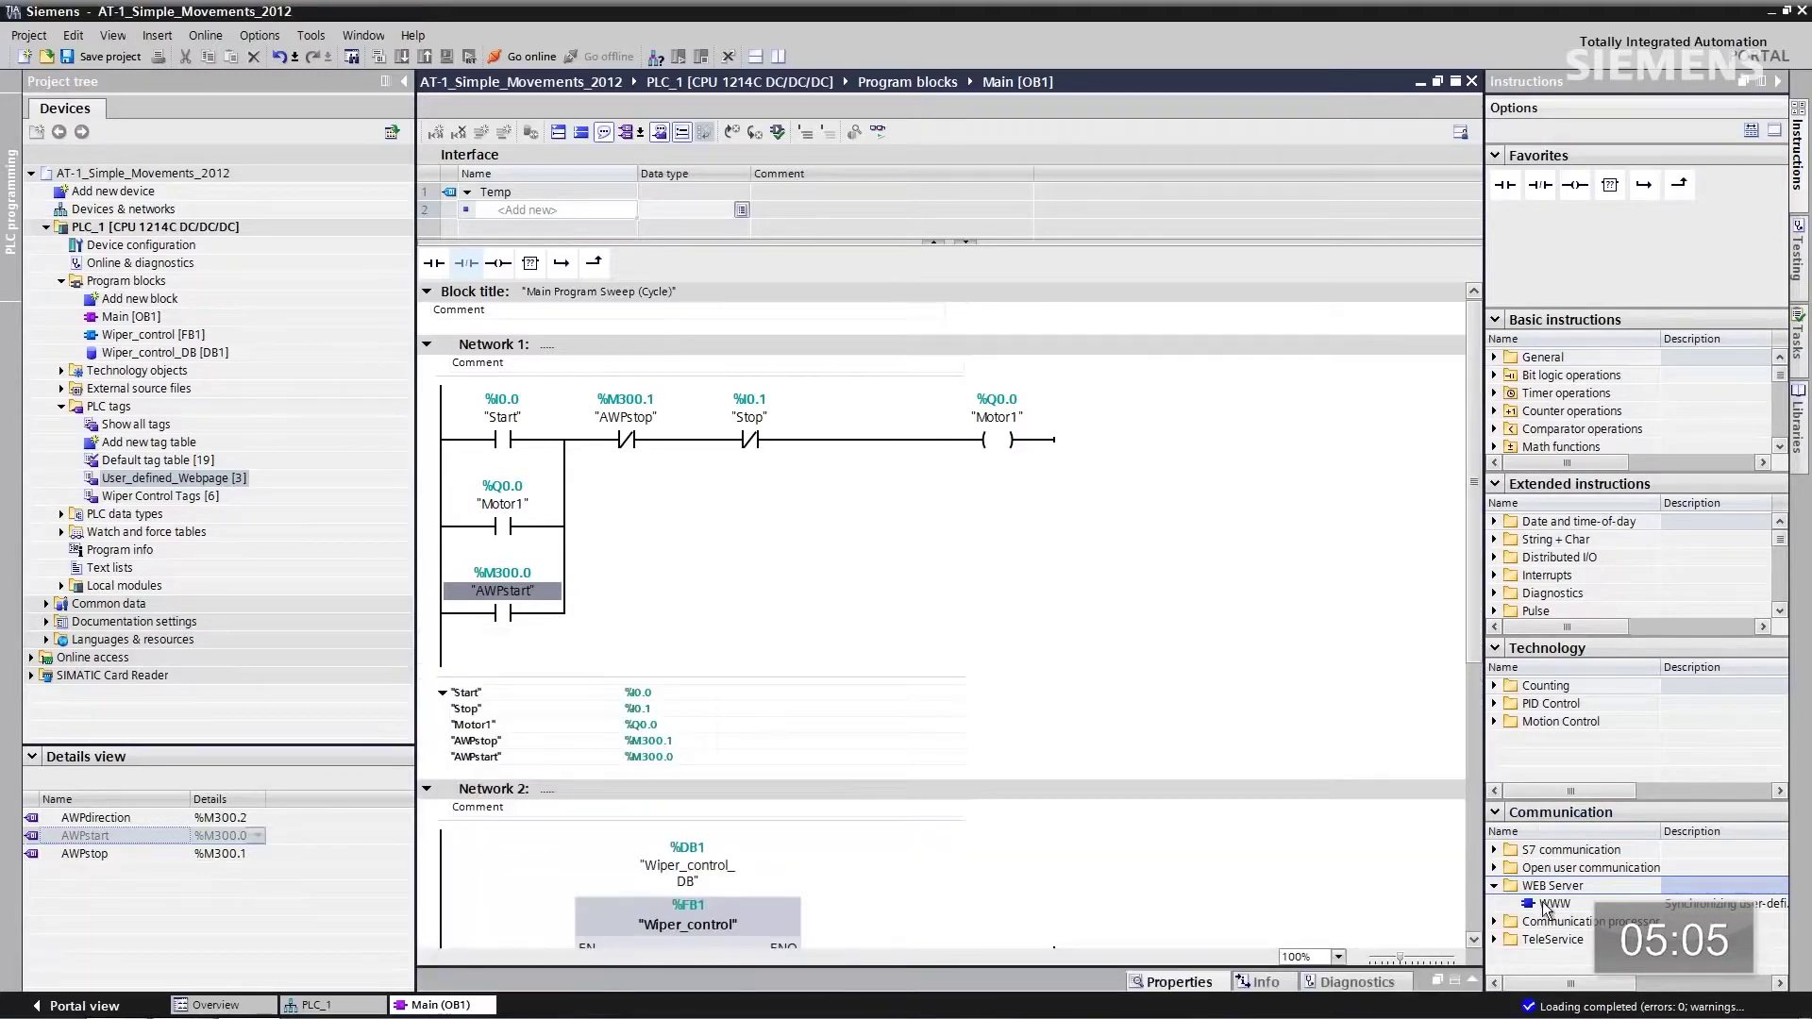
pyautogui.scroll(-5, 1478, 944)
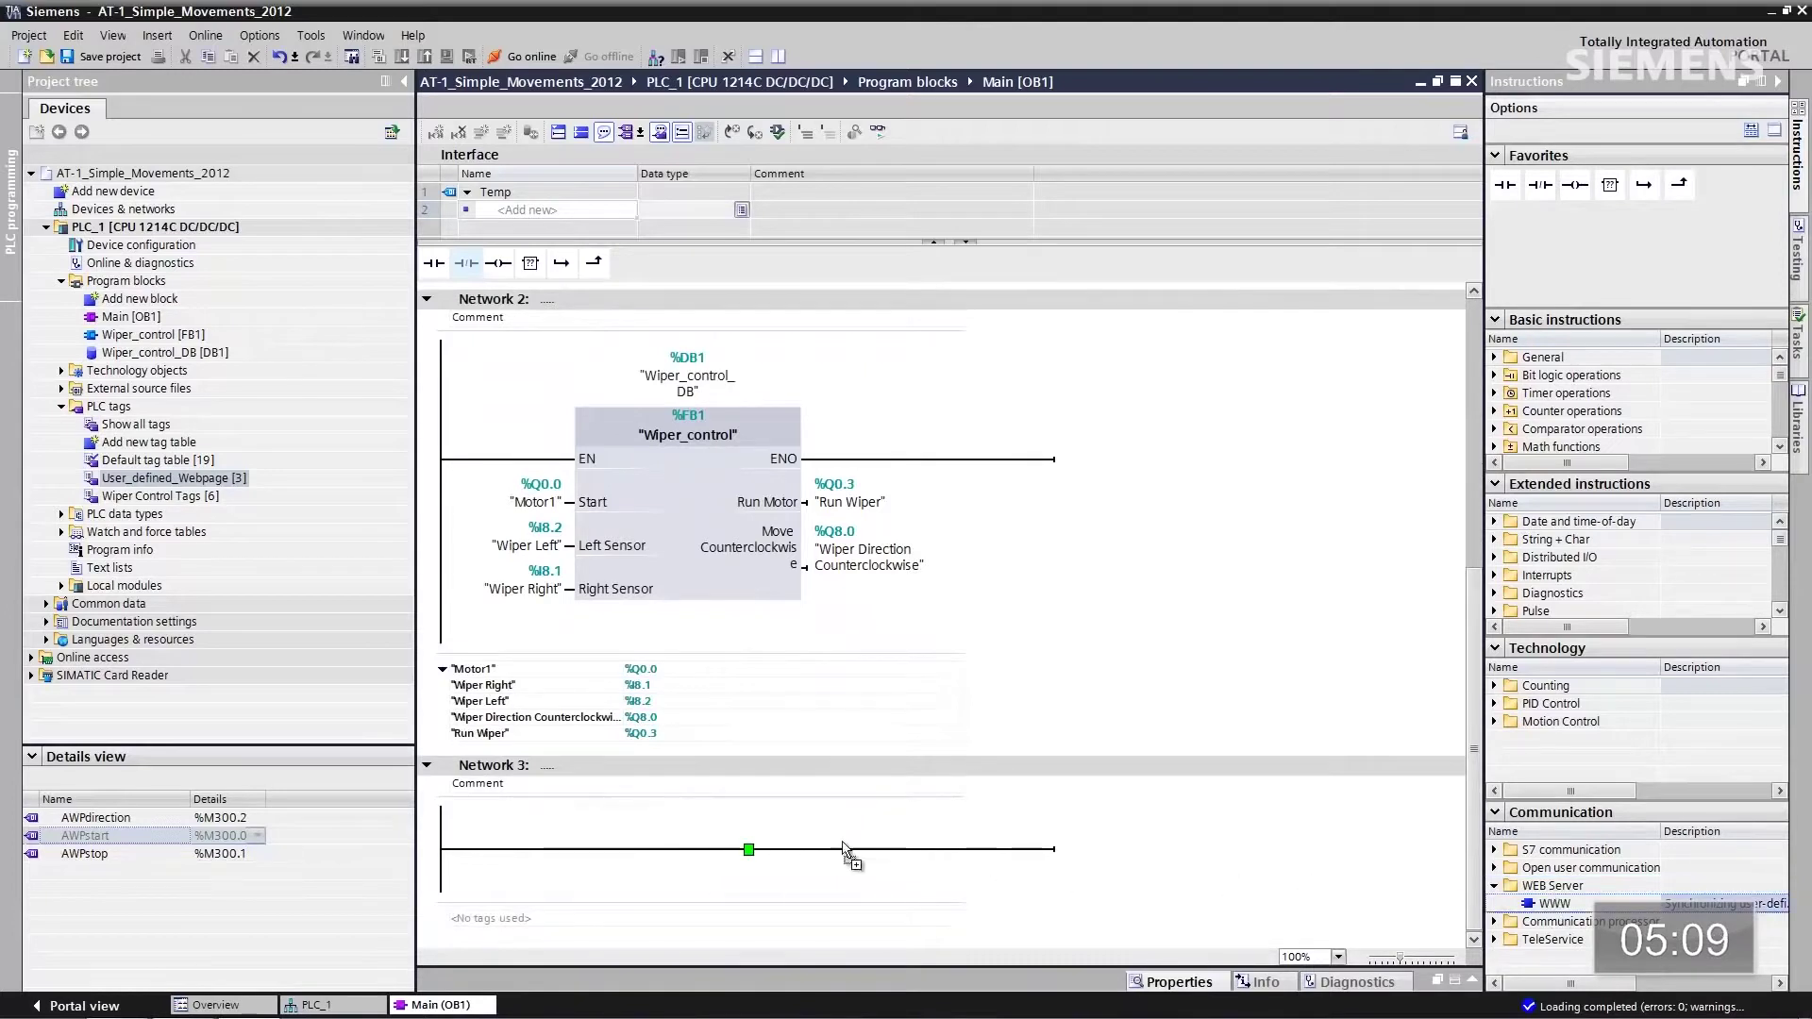
pyautogui.moveTo(783, 842); pyautogui.dragTo(783, 842)
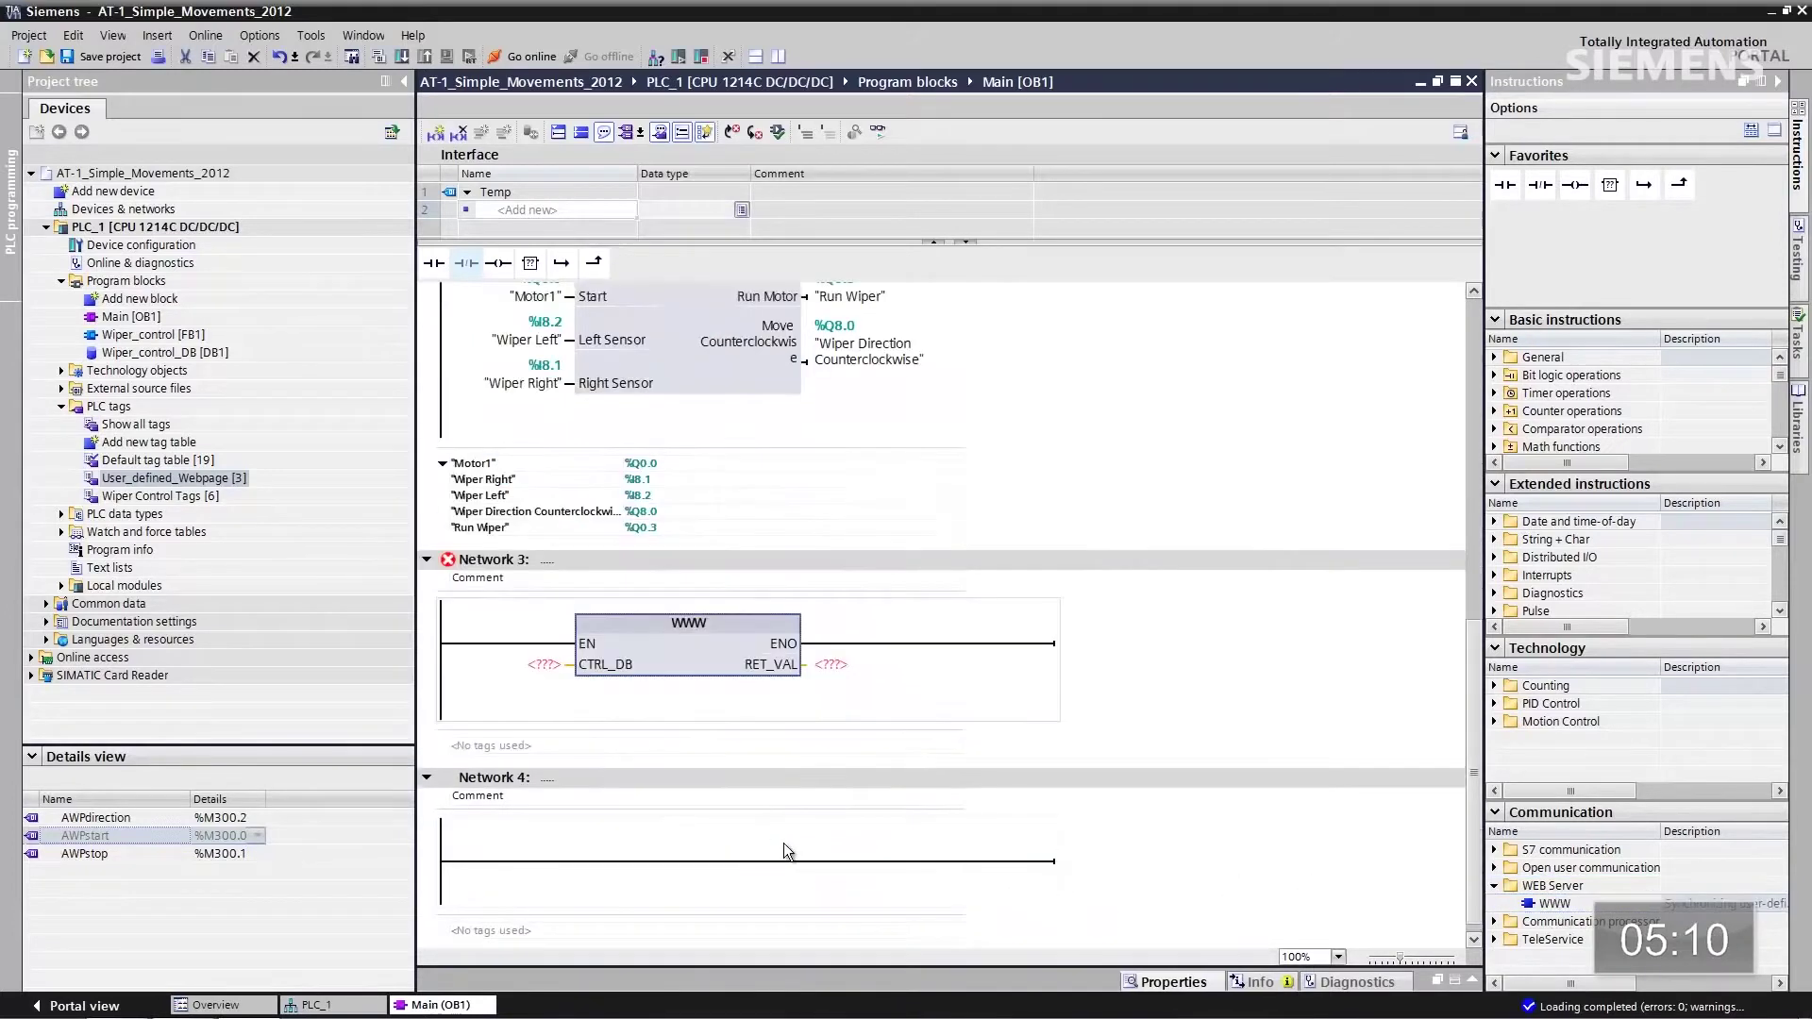
# Step: Set the CTRL_DB input of the WWW instruction to 333
pyautogui.click(545, 662)
pyautogui.write('333')
pyautogui.press('Tab')
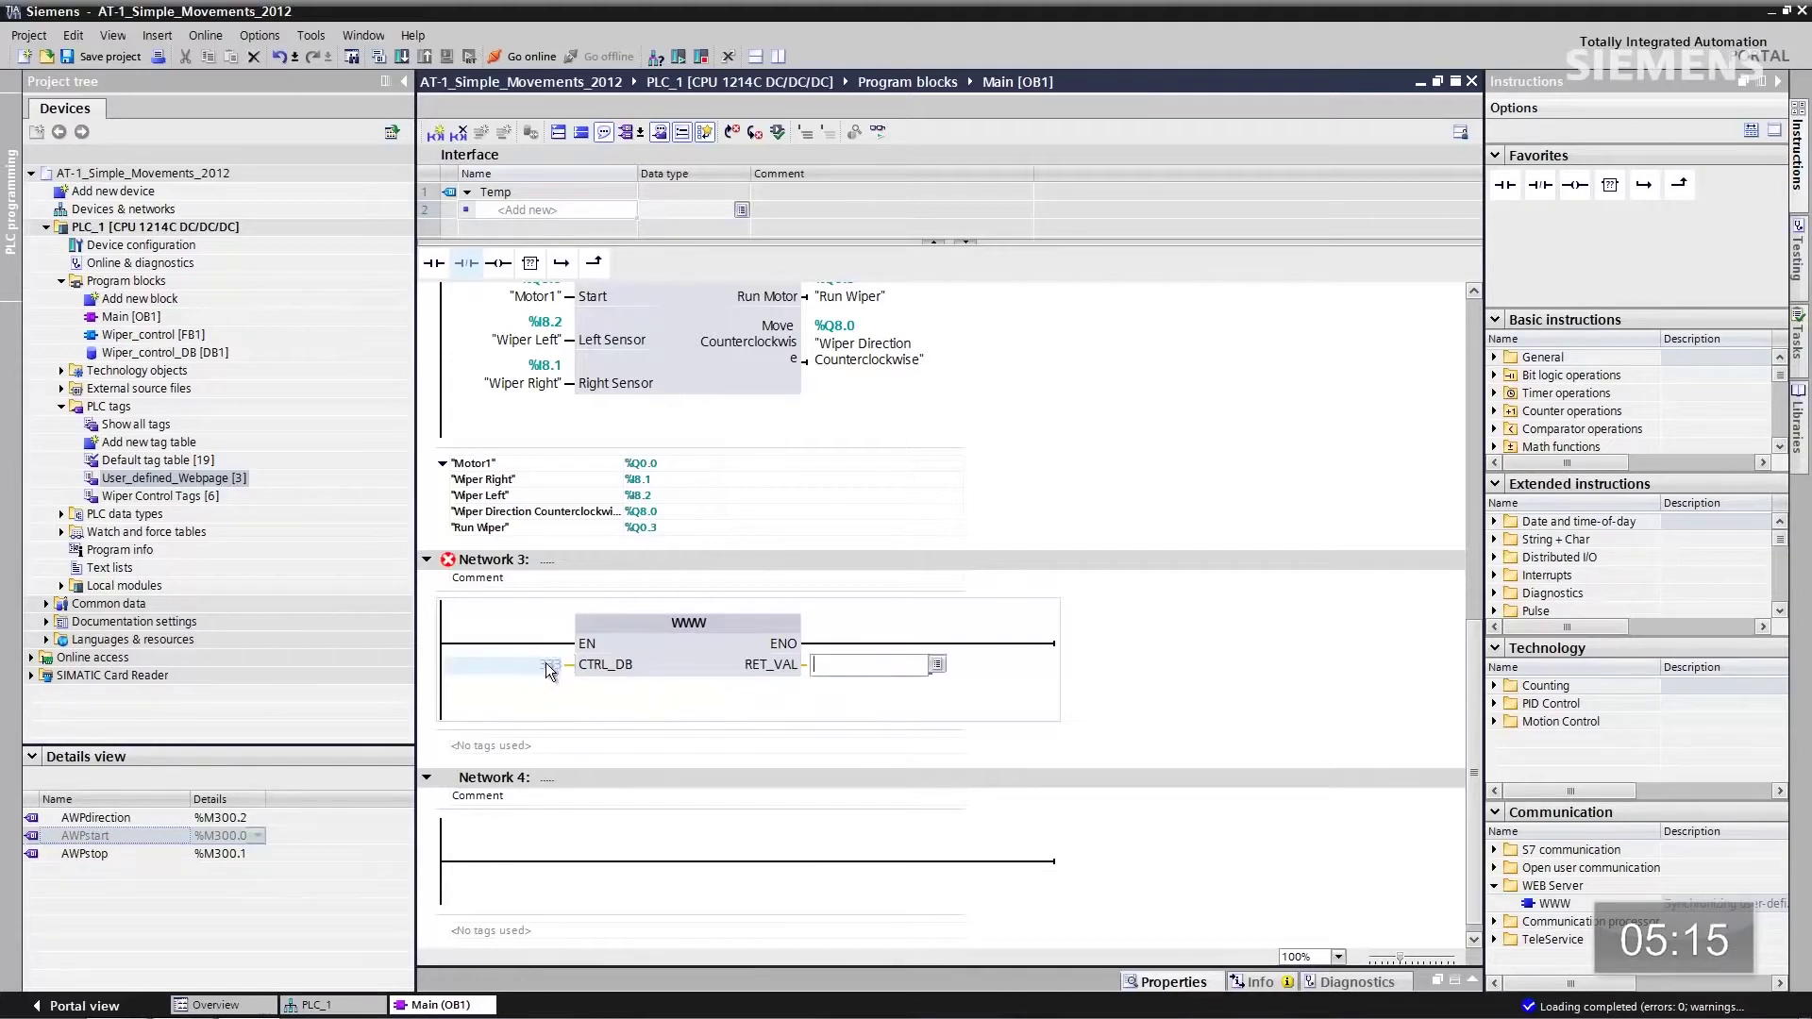
# Step: Assign AWP to the WWW instruction's RET_VAL output and define it as a global memory tag at %MD0 in the default tag table
pyautogui.write('AW')
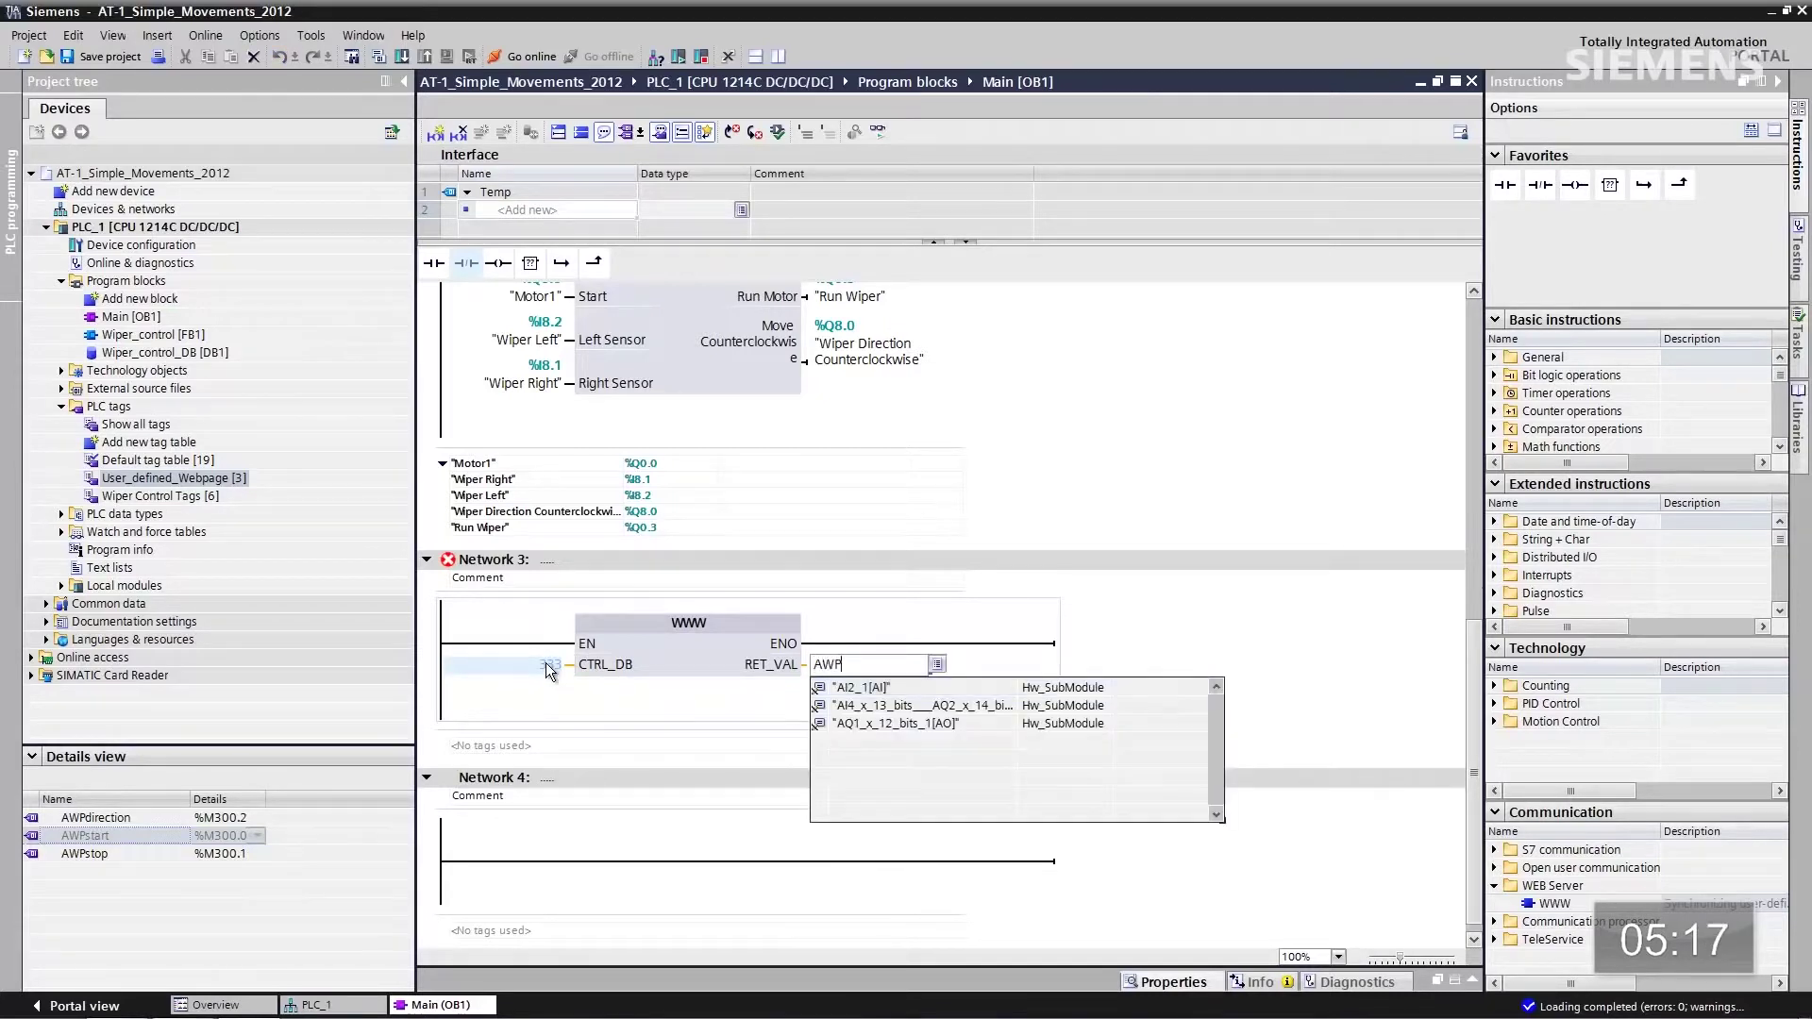
pyautogui.write('P')
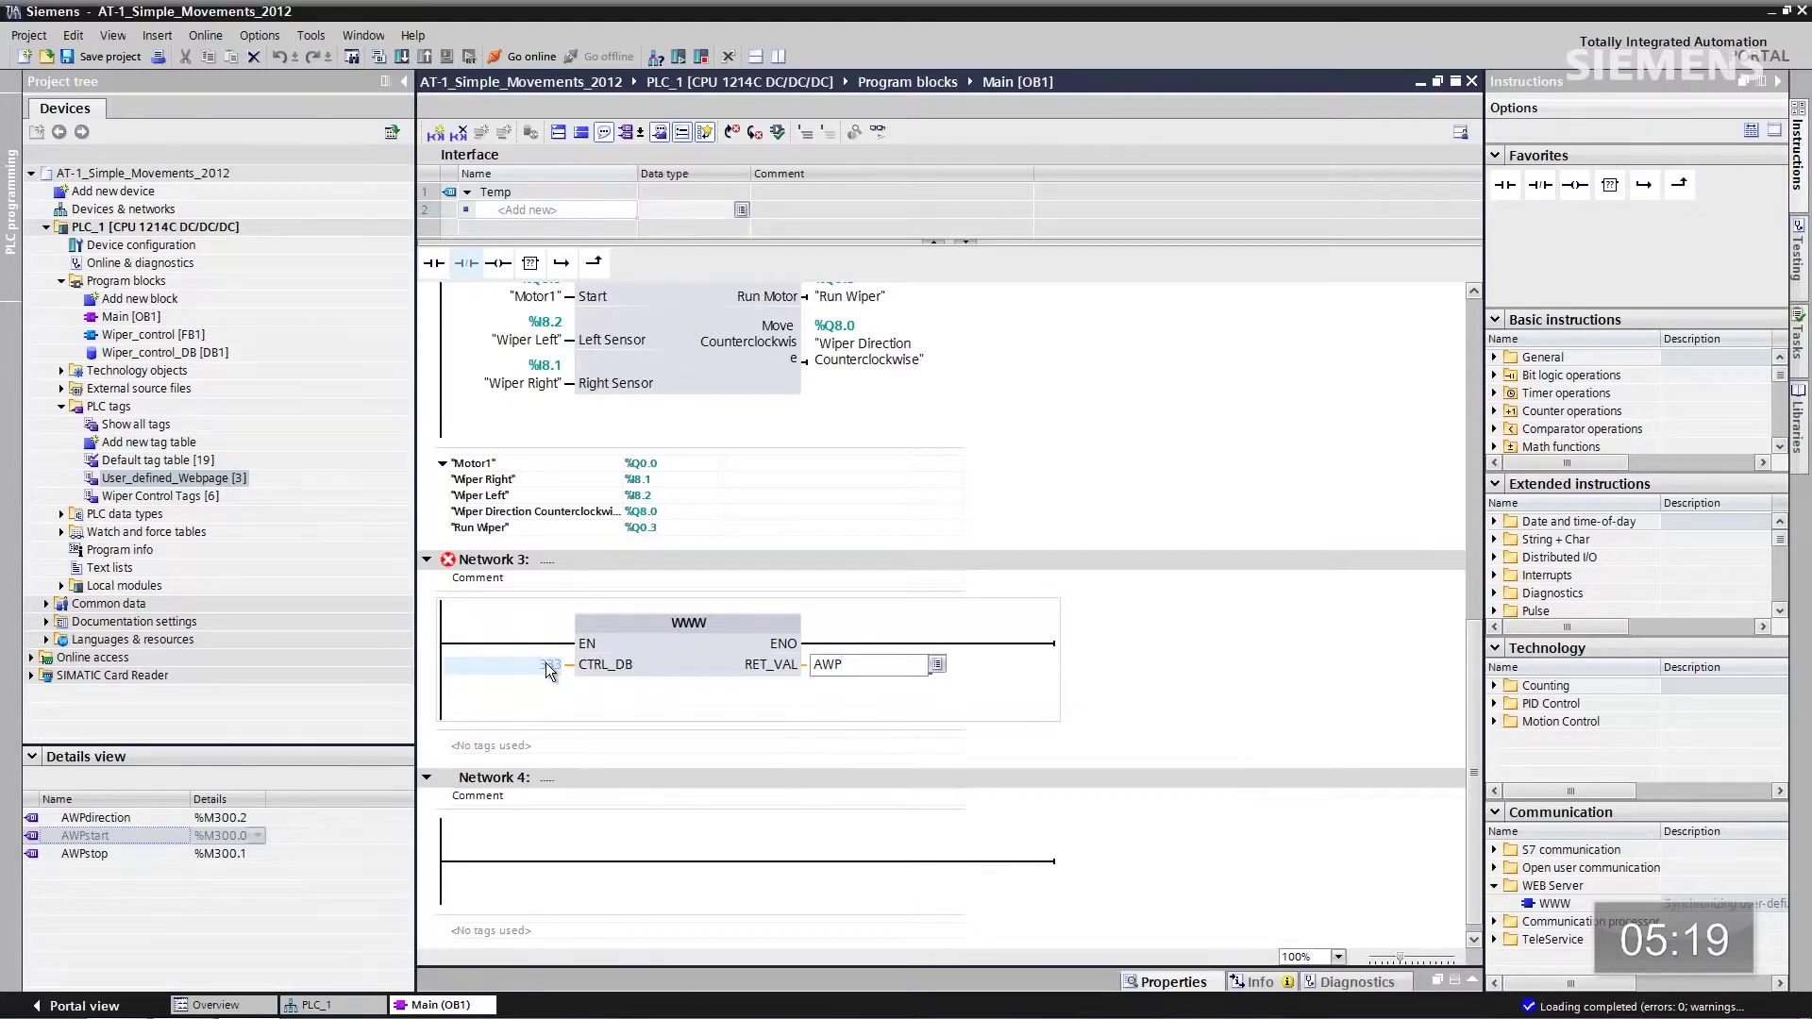
pyautogui.press('Return')
pyautogui.rightClick(825, 664)
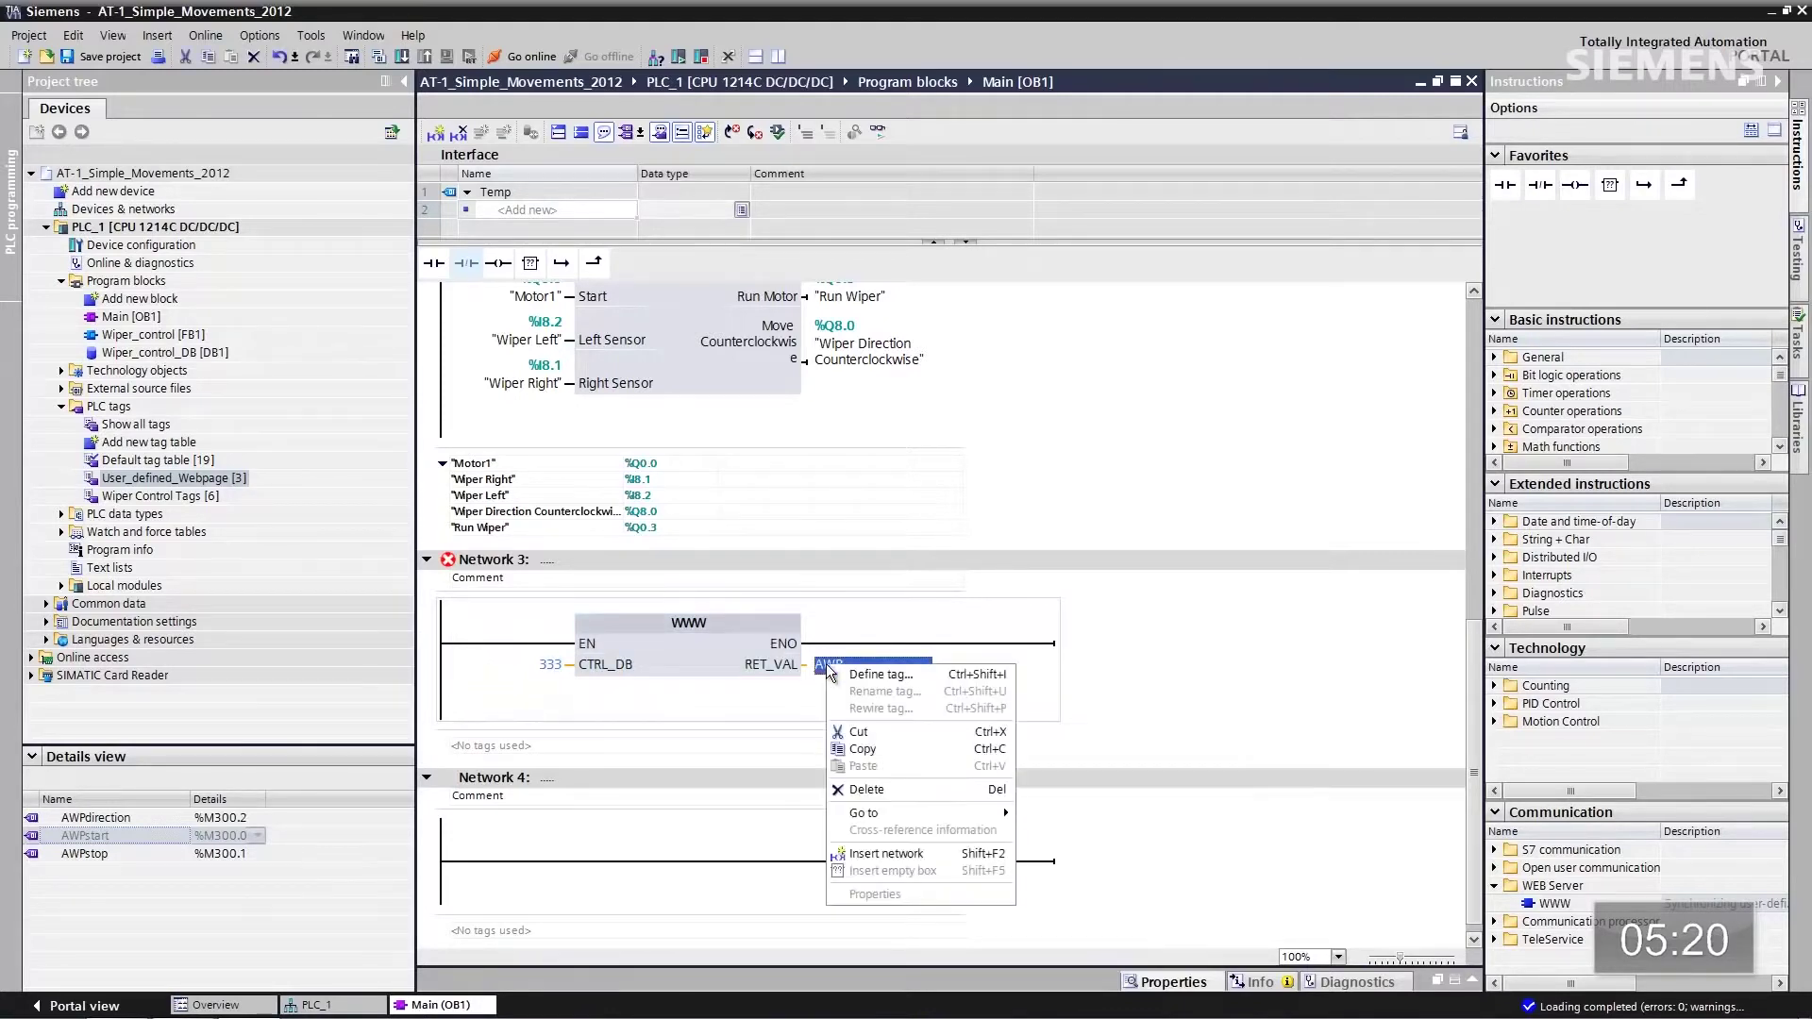
pyautogui.click(881, 675)
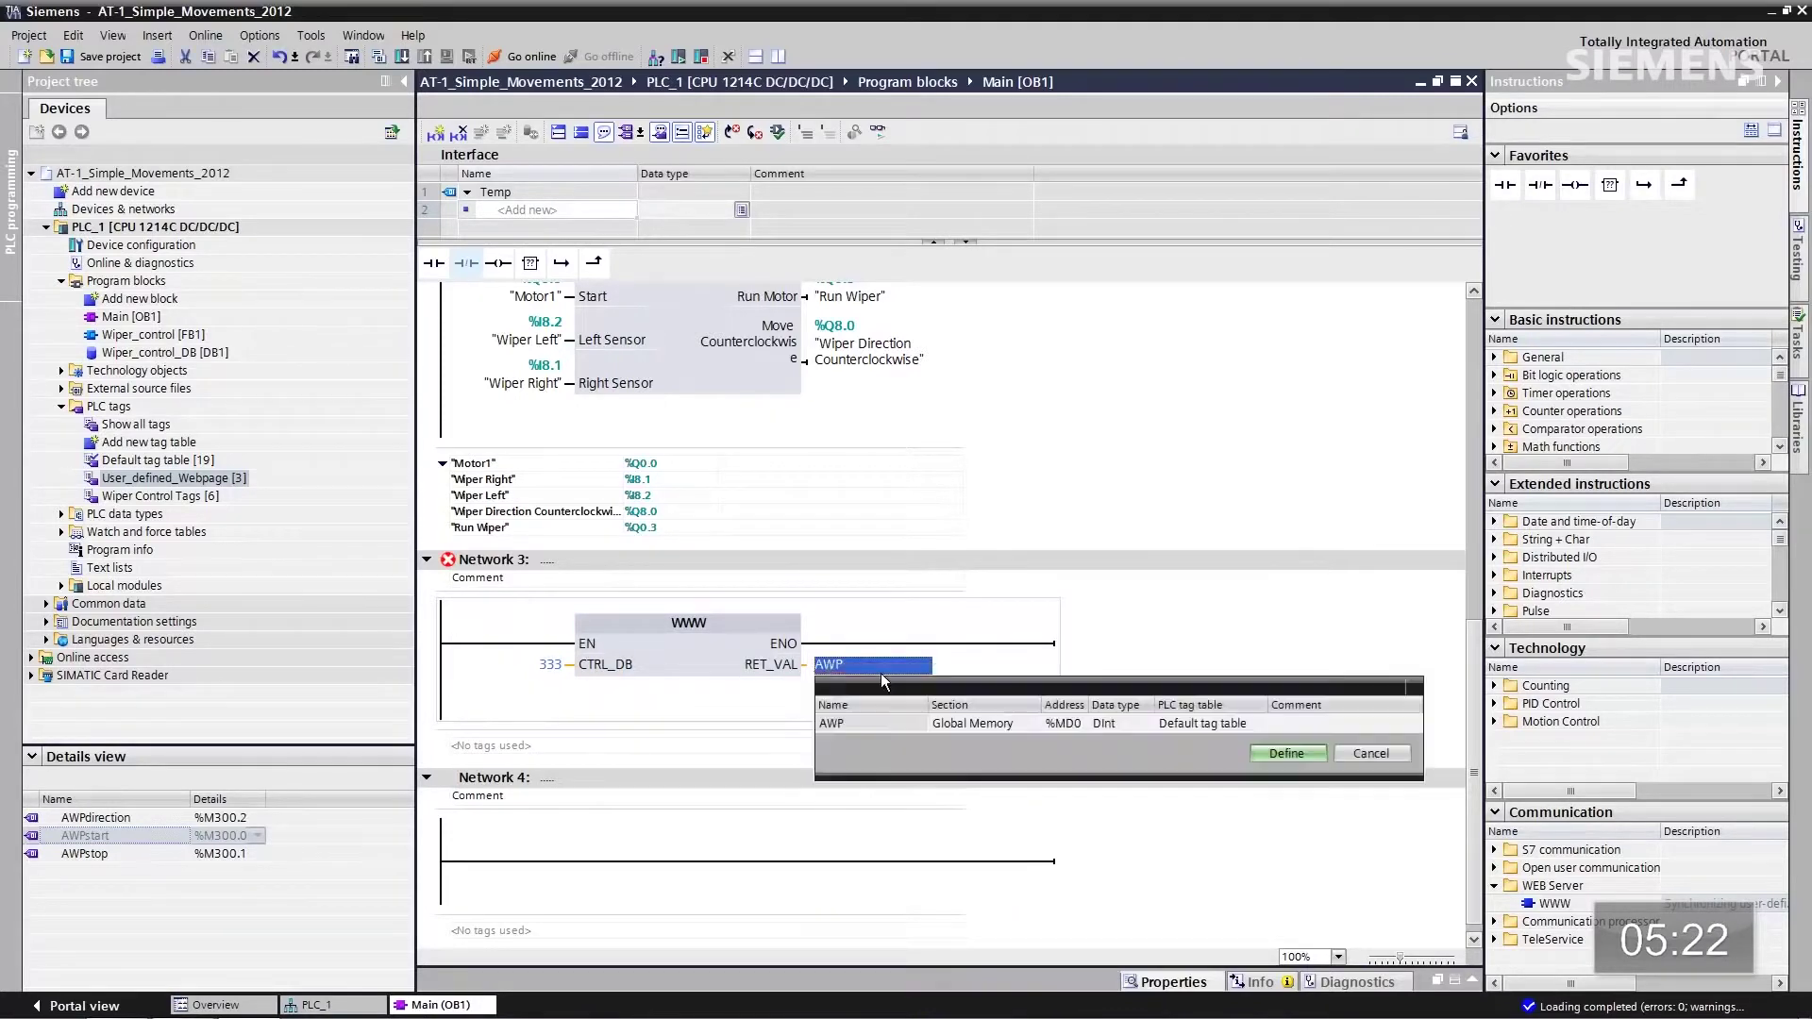
pyautogui.click(1289, 751)
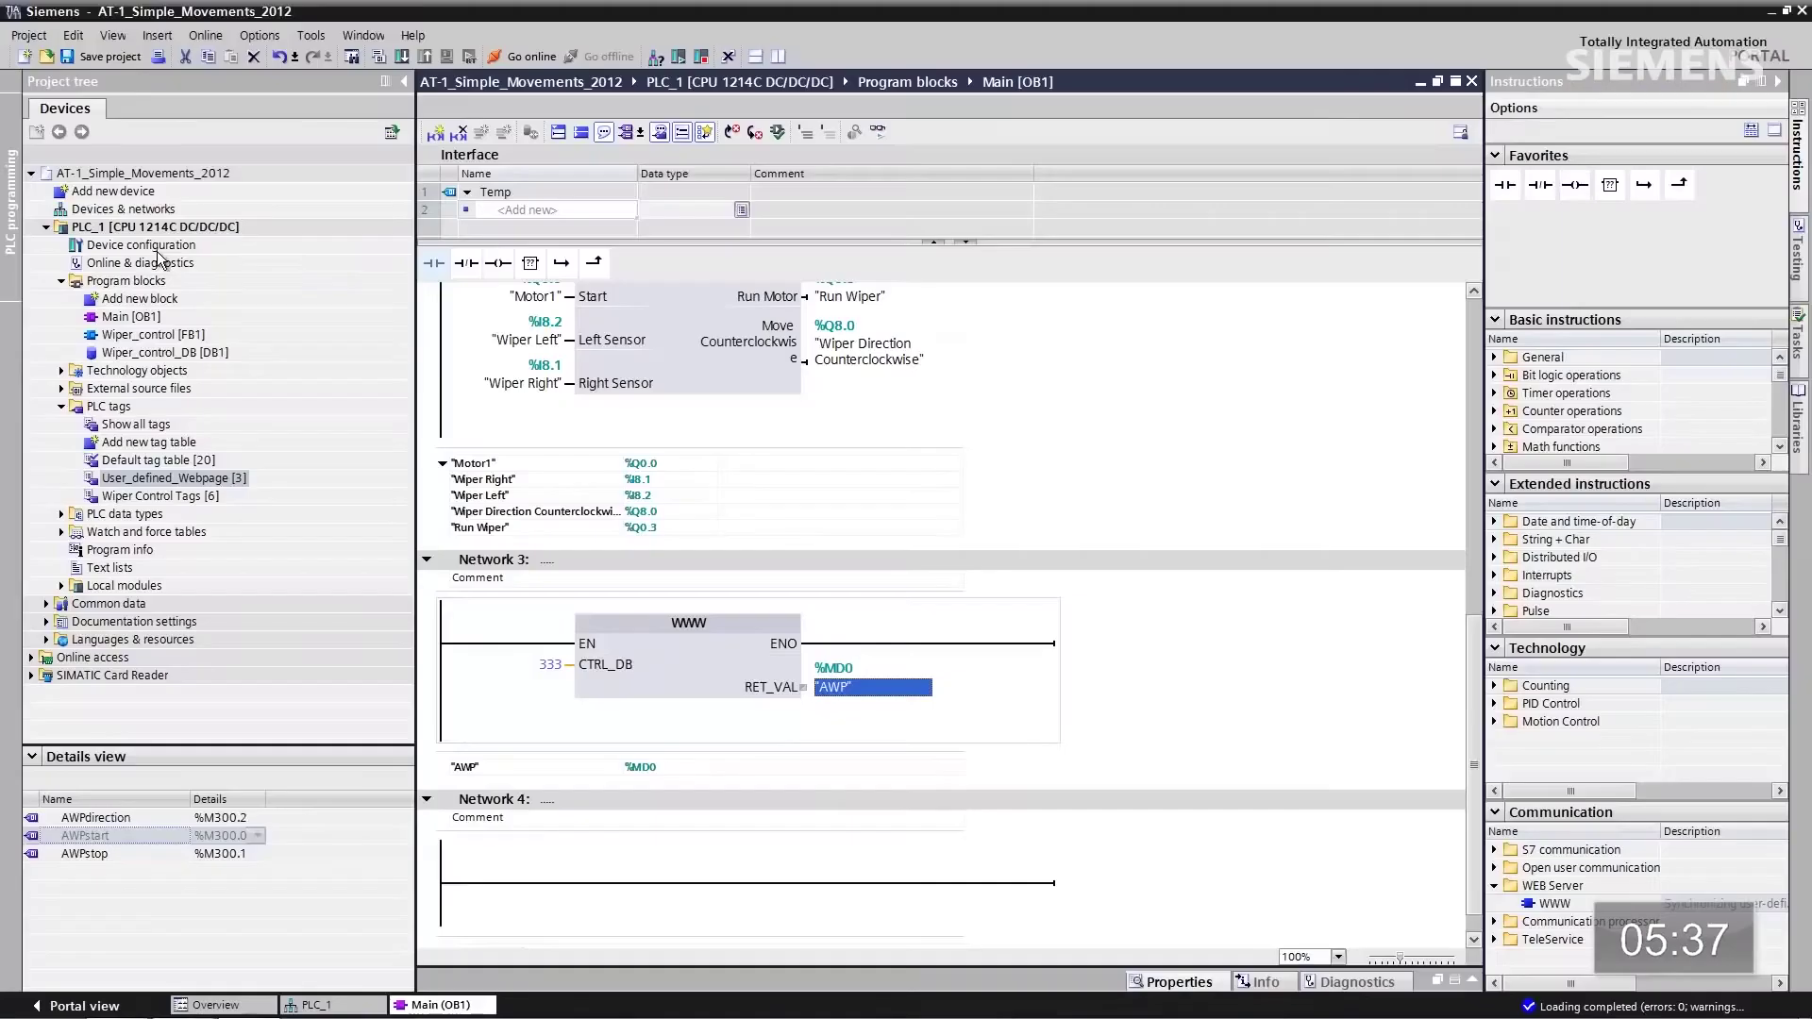
# Step: Open PLC_1's device configuration and show the user-defined Web pages section of the CPU's Web server properties
pyautogui.doubleClick(156, 249)
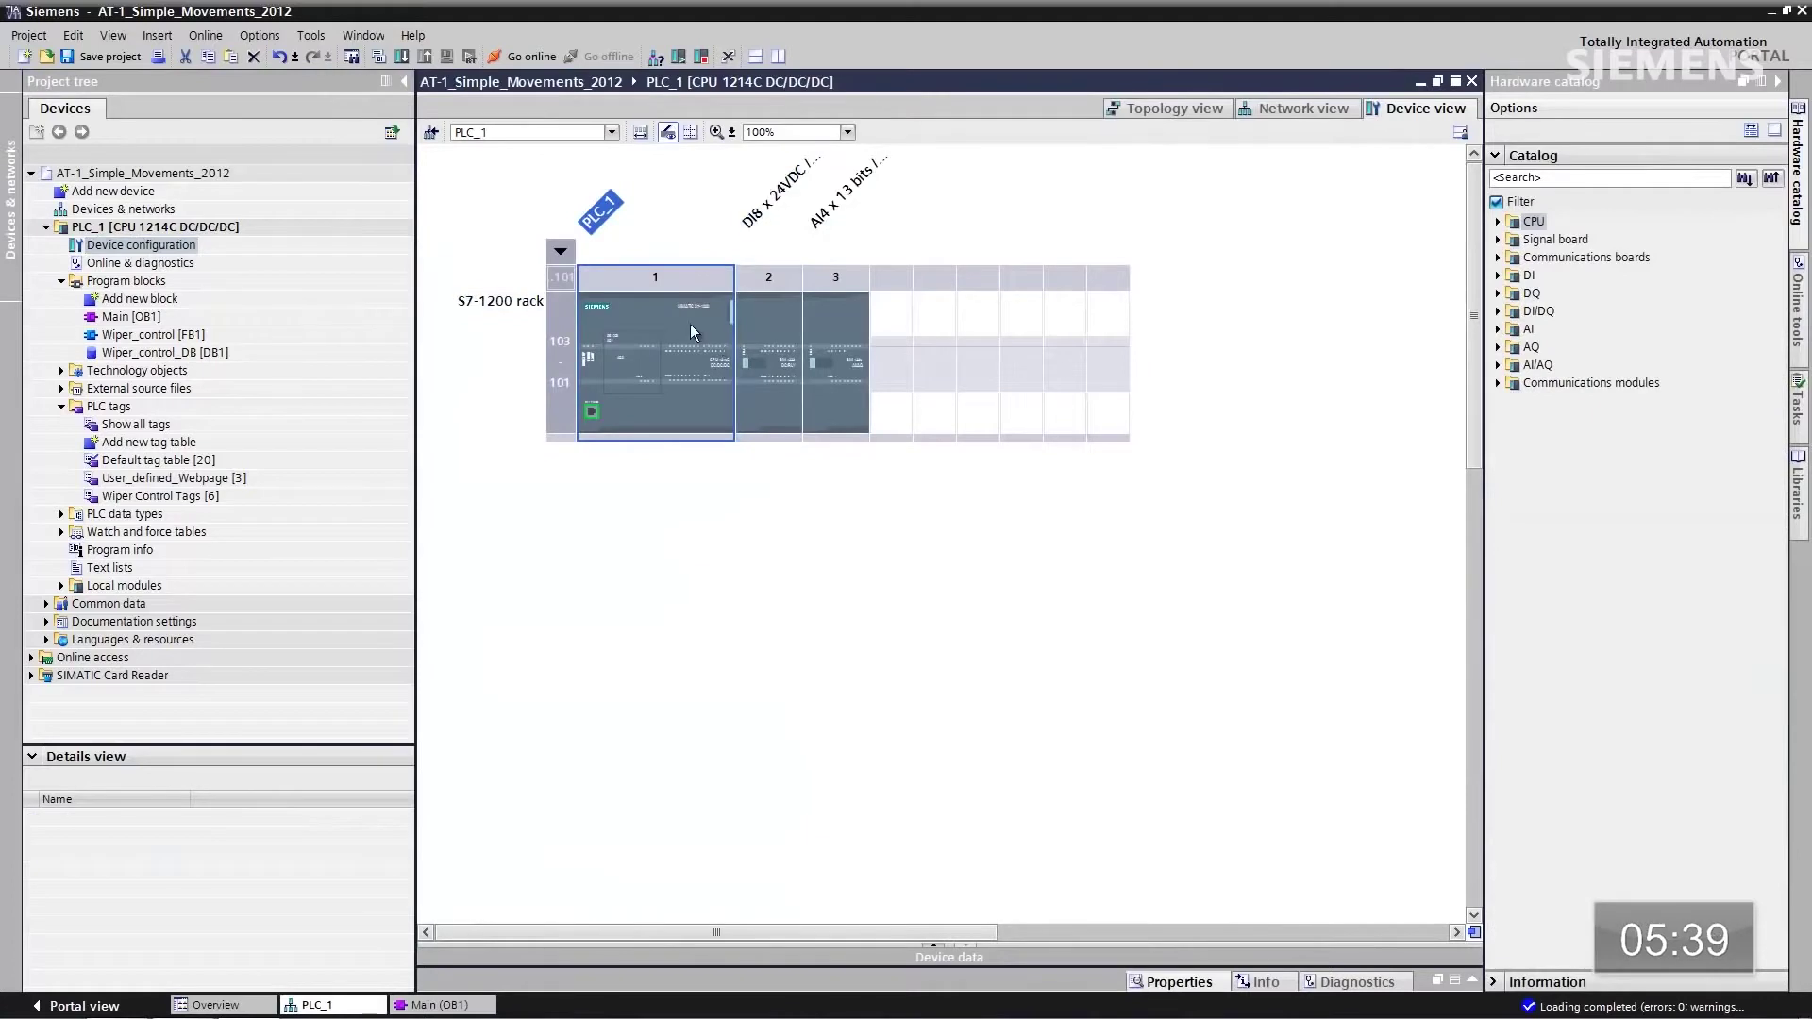
pyautogui.rightClick(689, 325)
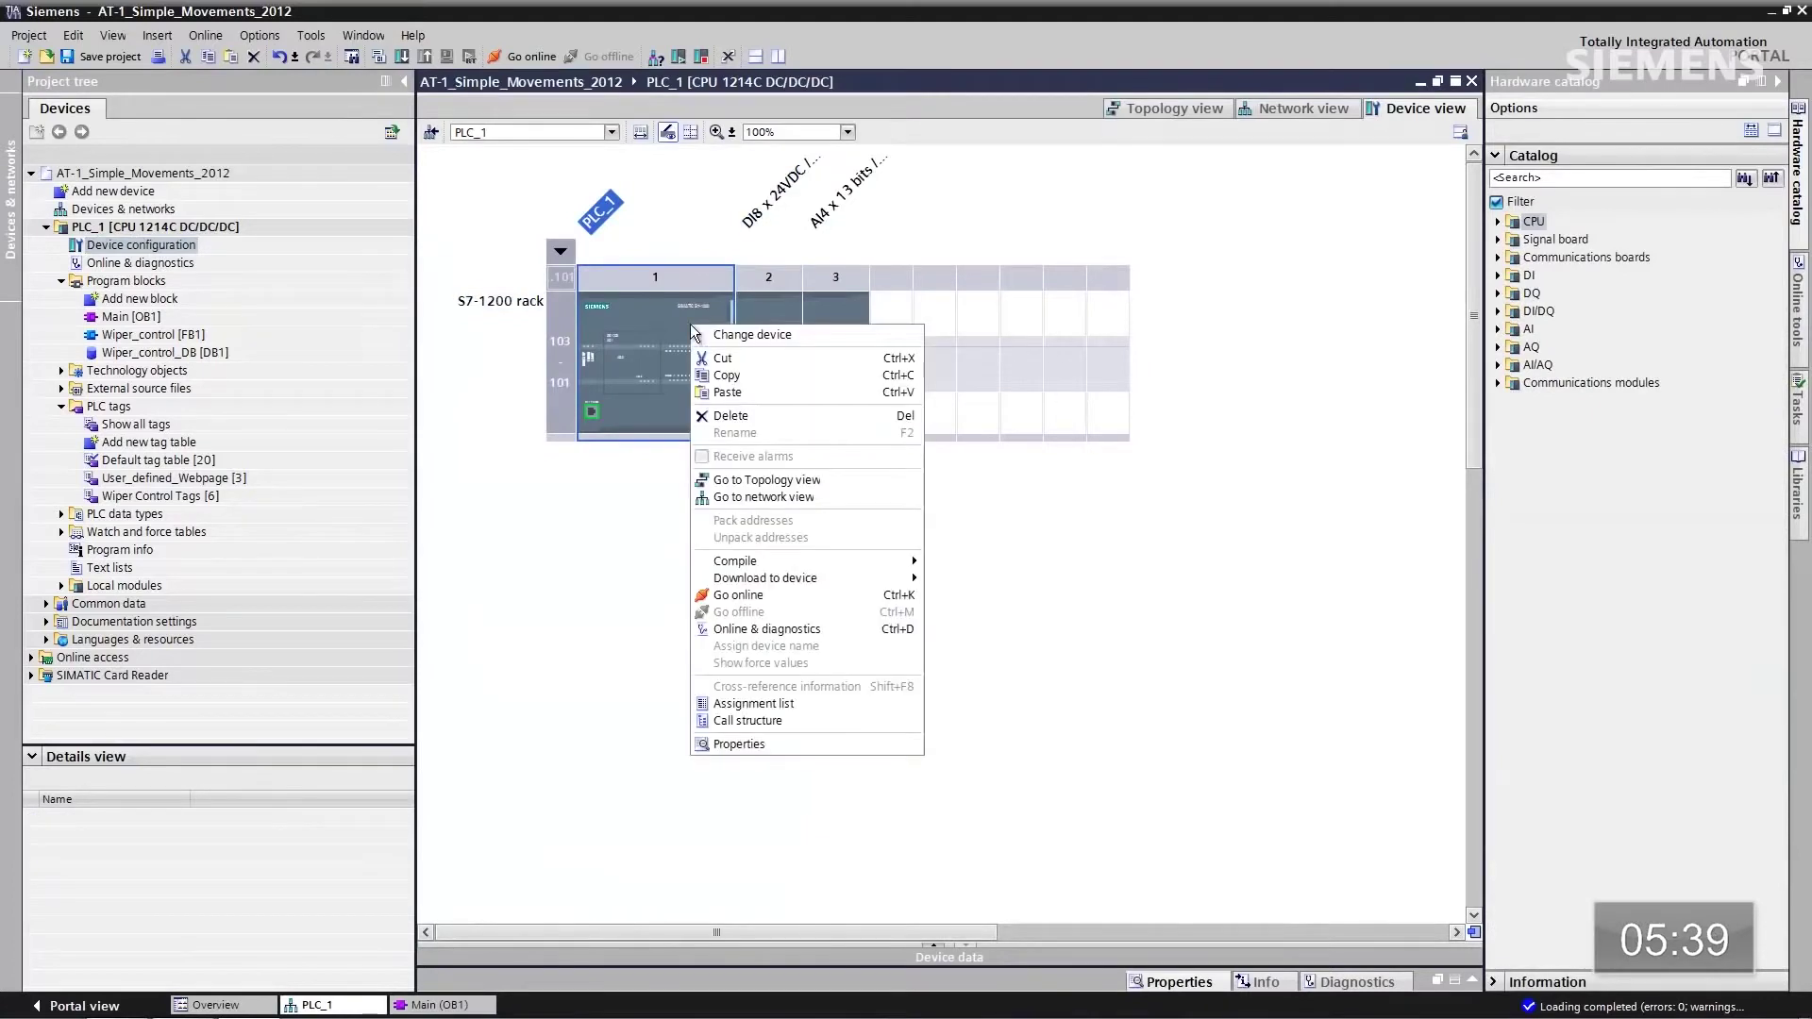
pyautogui.click(776, 740)
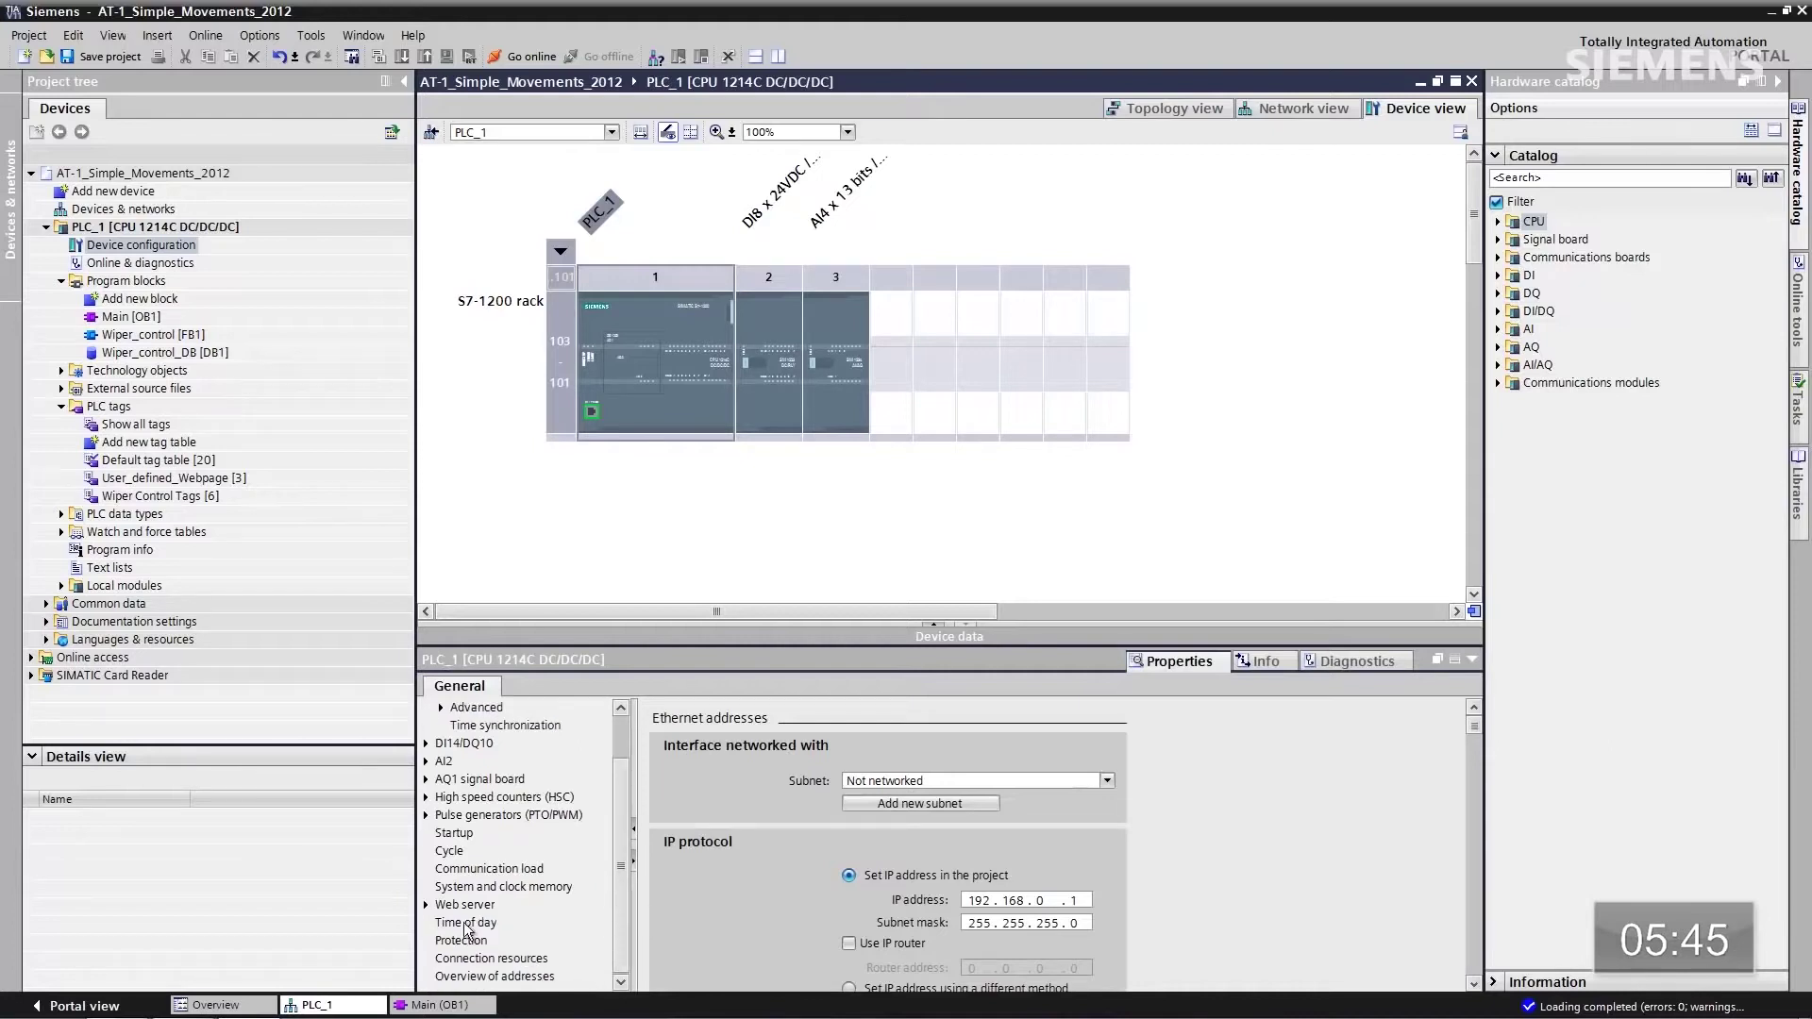
pyautogui.click(463, 906)
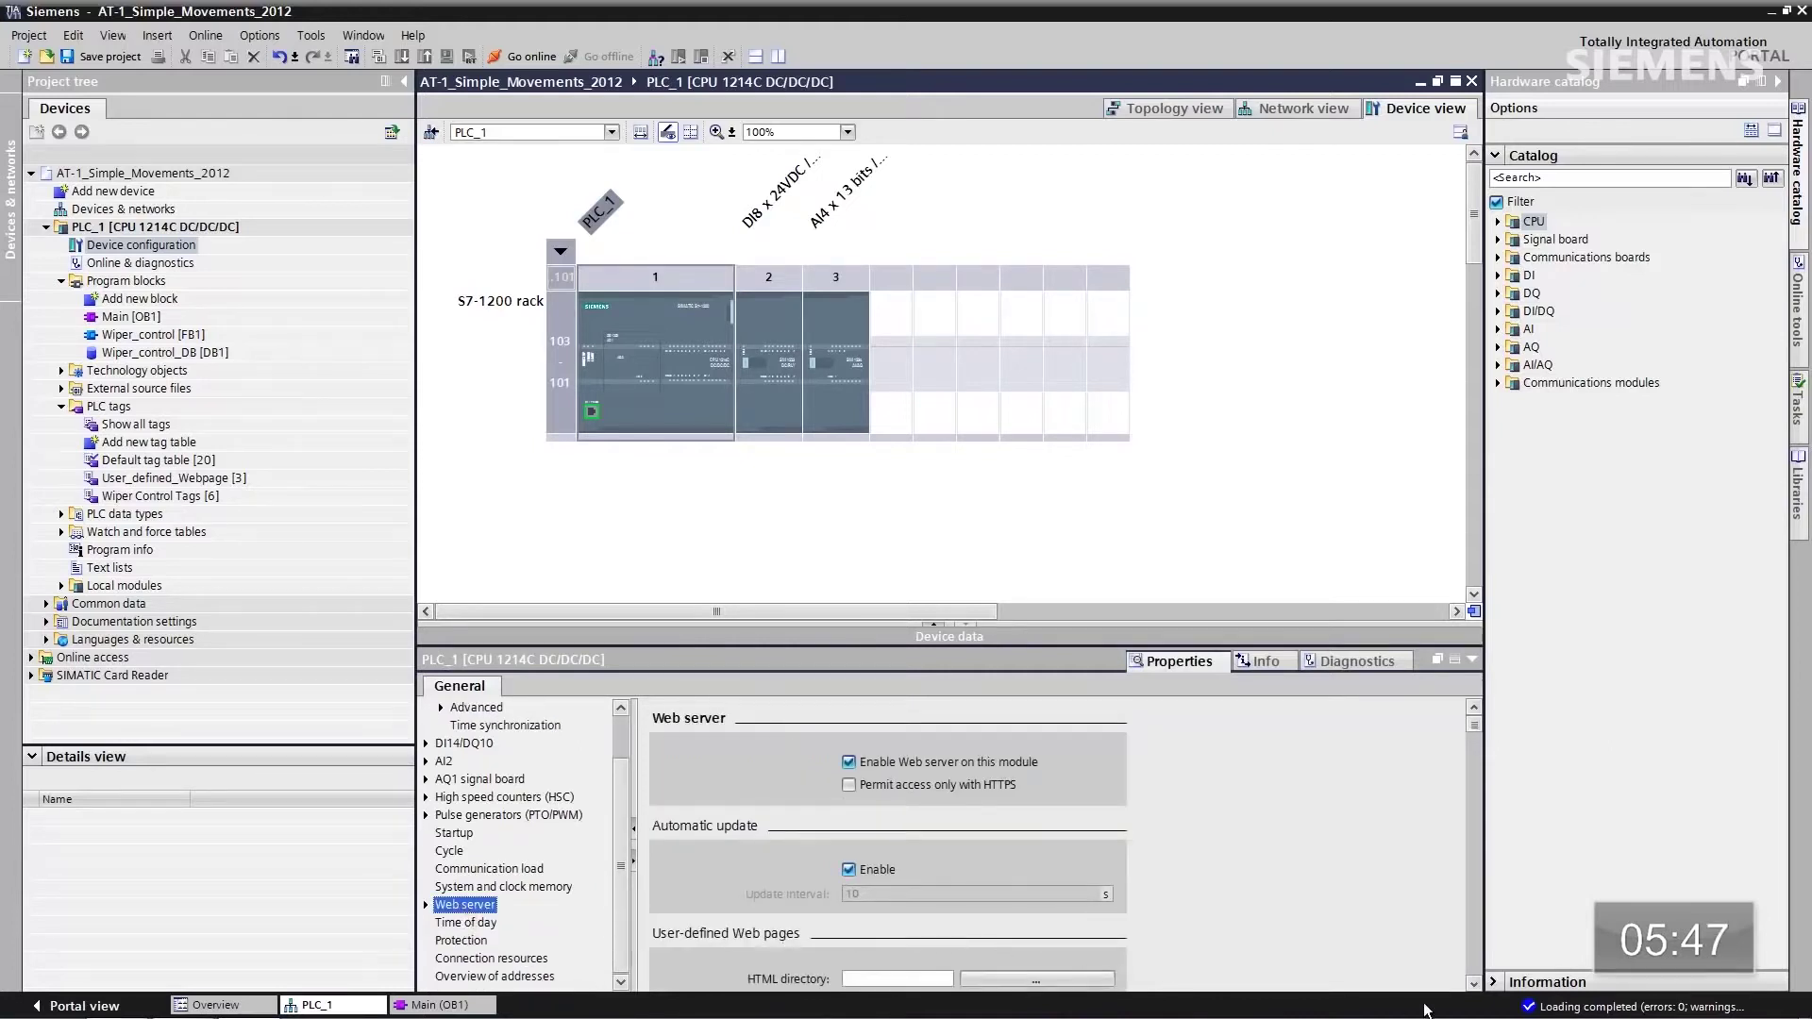
pyautogui.scroll(-3, 1478, 988)
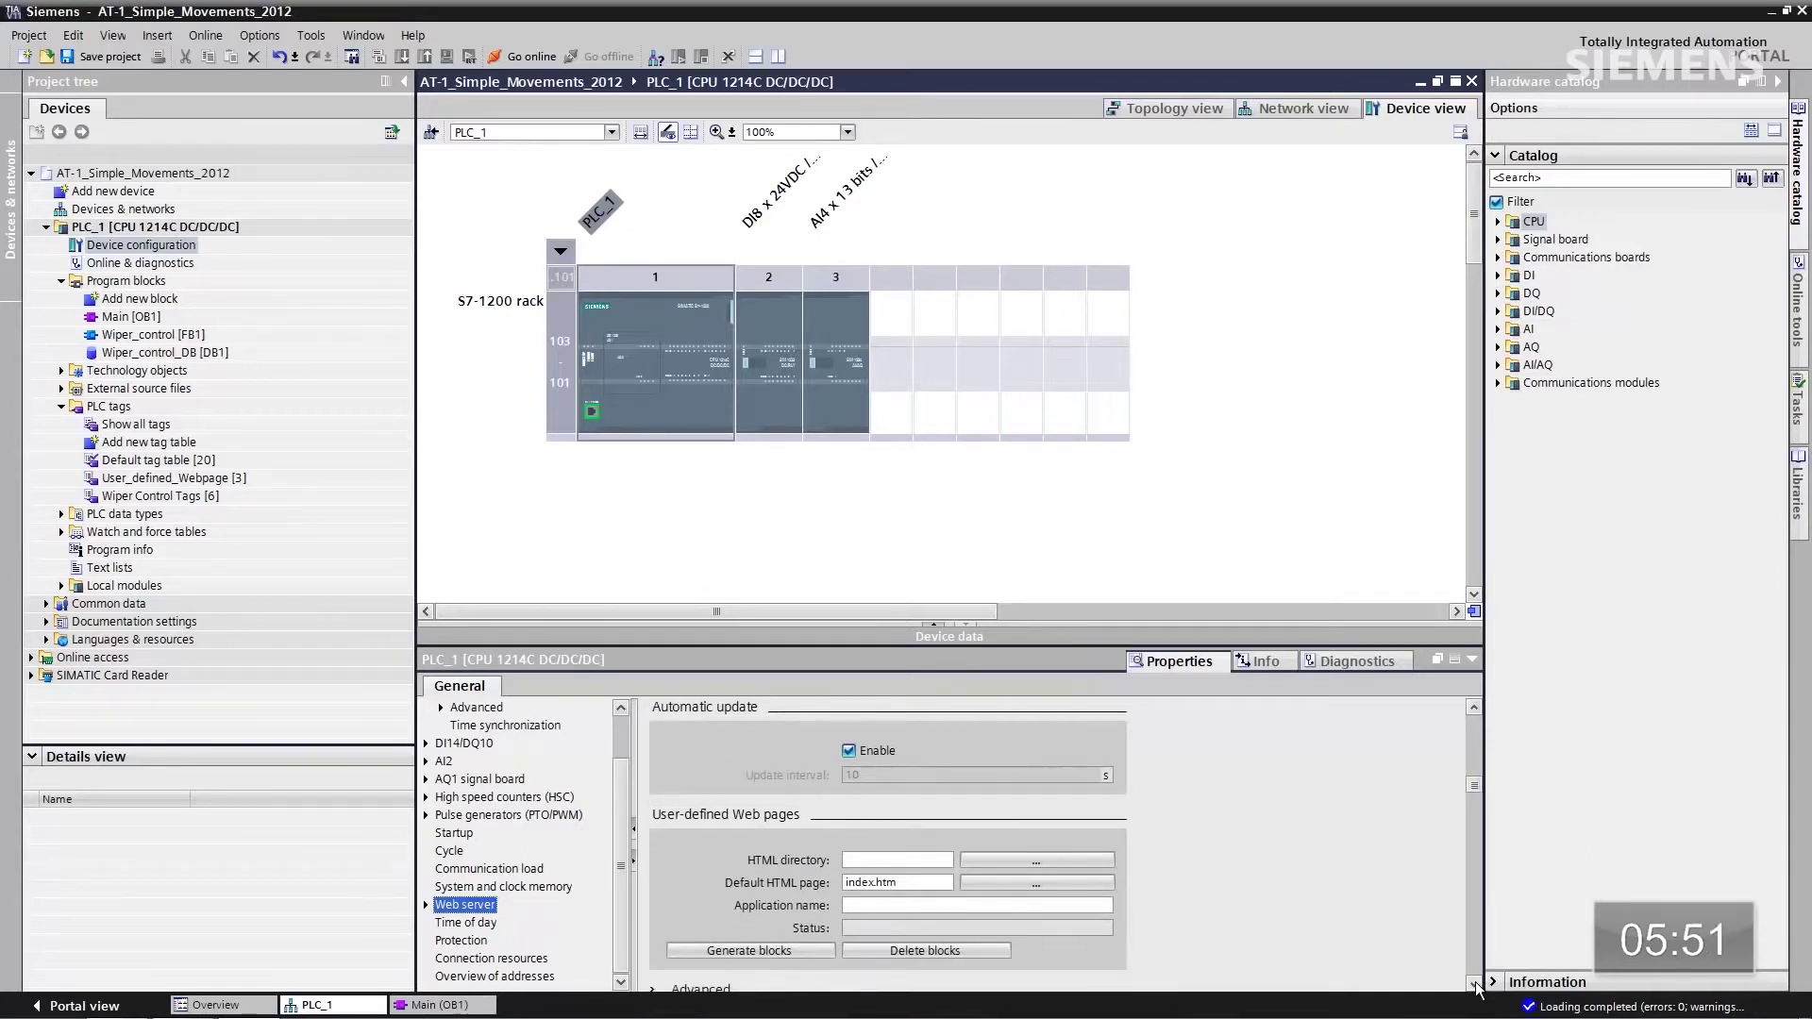
# Step: Set the HTML directory to the AT-2_html_Second_Edition_2012_2 folder inside Automation Task in 10 Minutes or Less
pyautogui.click(1039, 861)
pyautogui.click(1055, 621)
pyautogui.click(1055, 621)
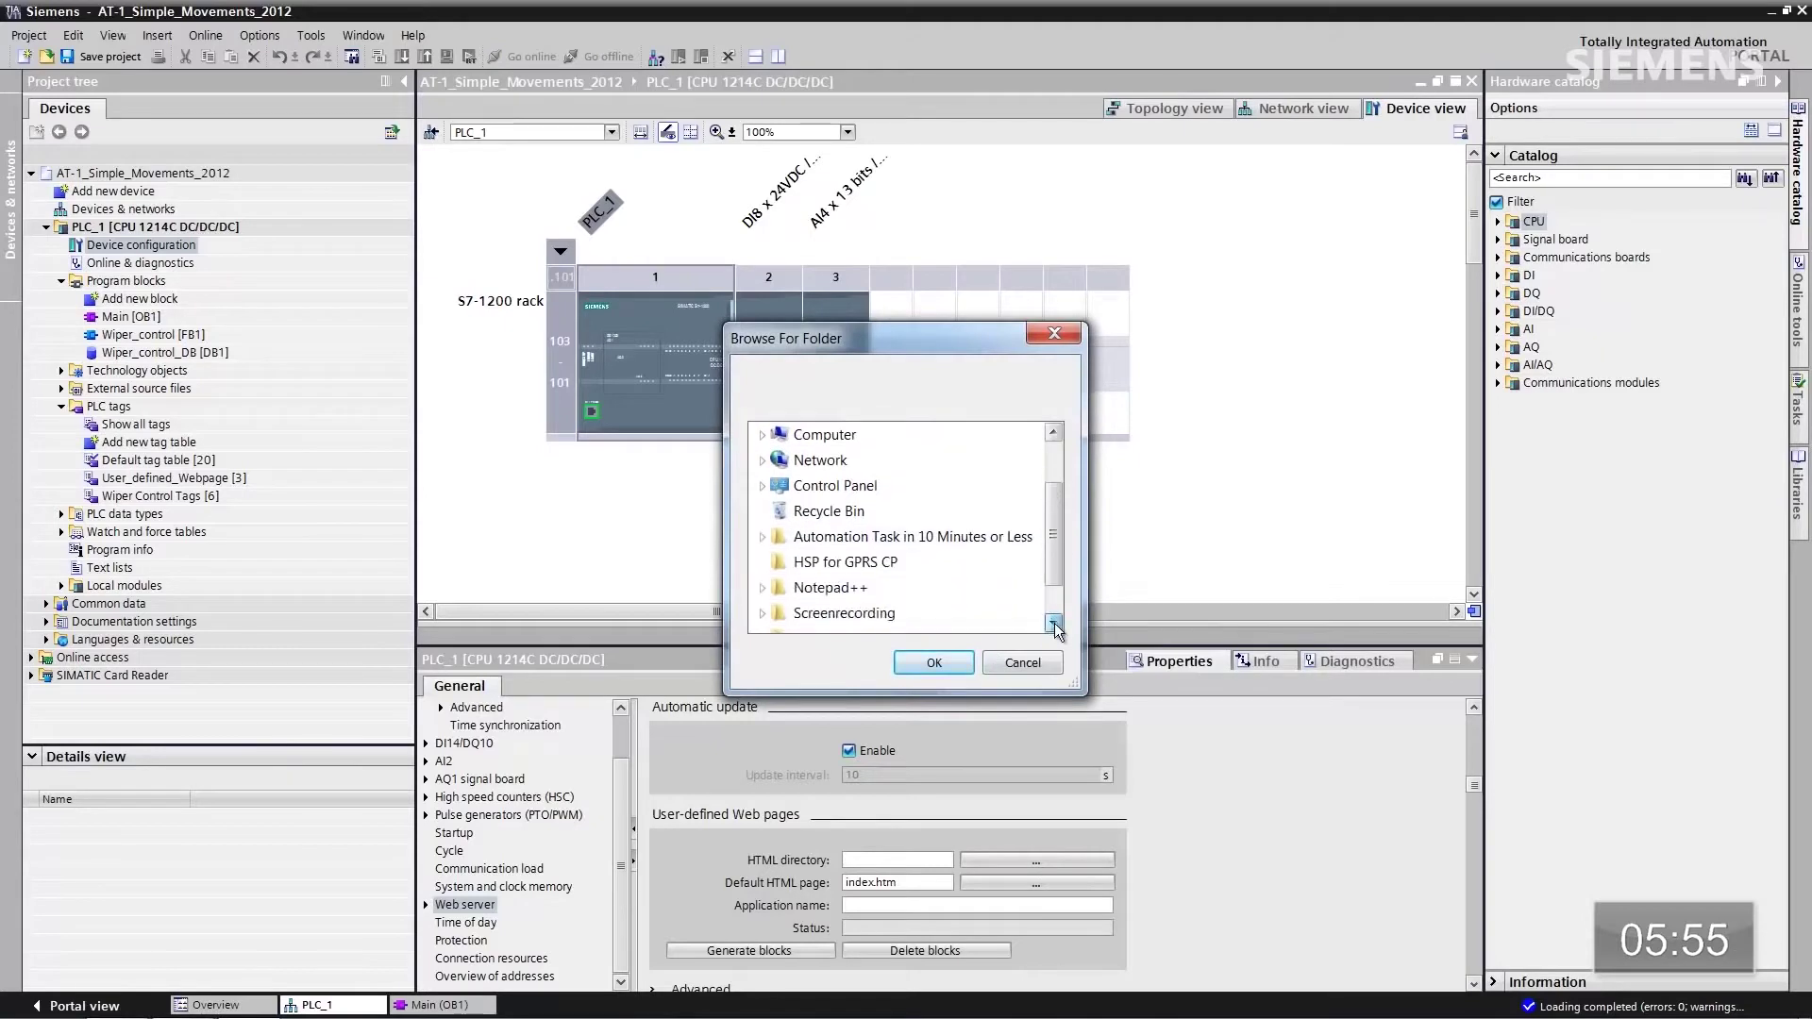
pyautogui.click(1055, 623)
pyautogui.click(1055, 623)
pyautogui.click(816, 514)
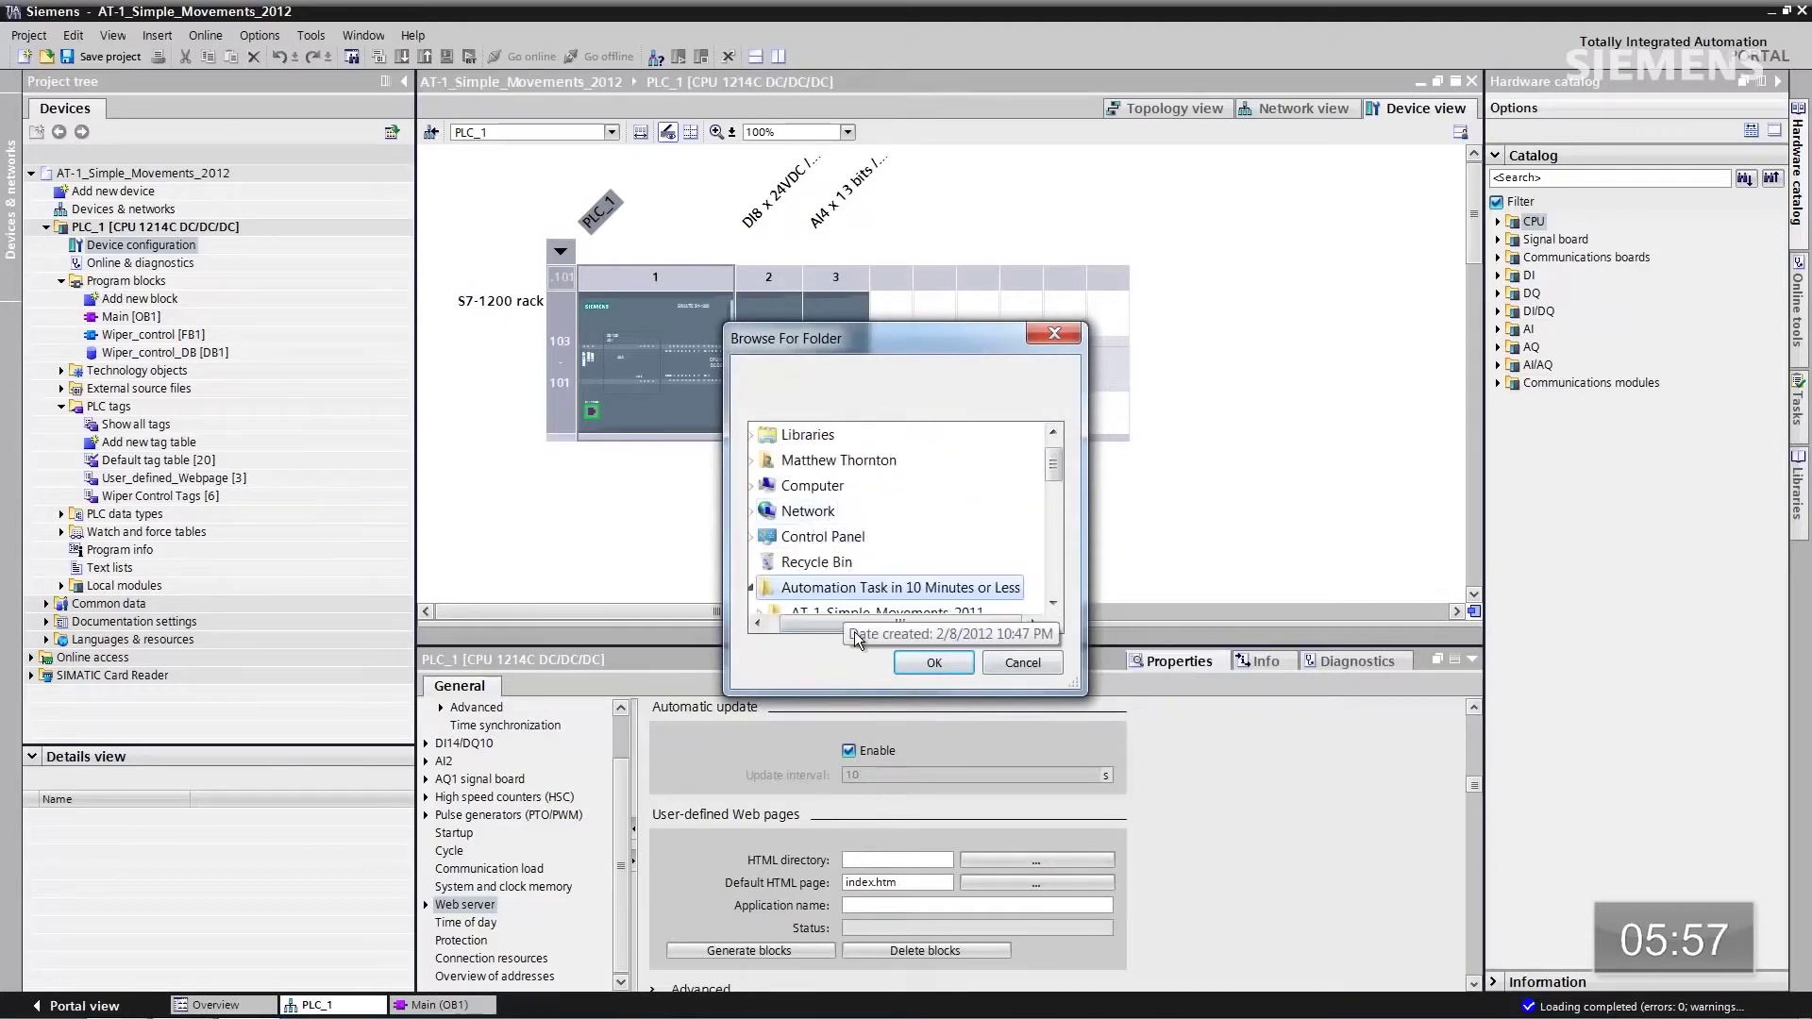
pyautogui.click(1057, 605)
pyautogui.click(1058, 605)
pyautogui.click(1057, 605)
pyautogui.click(1057, 605)
pyautogui.click(930, 588)
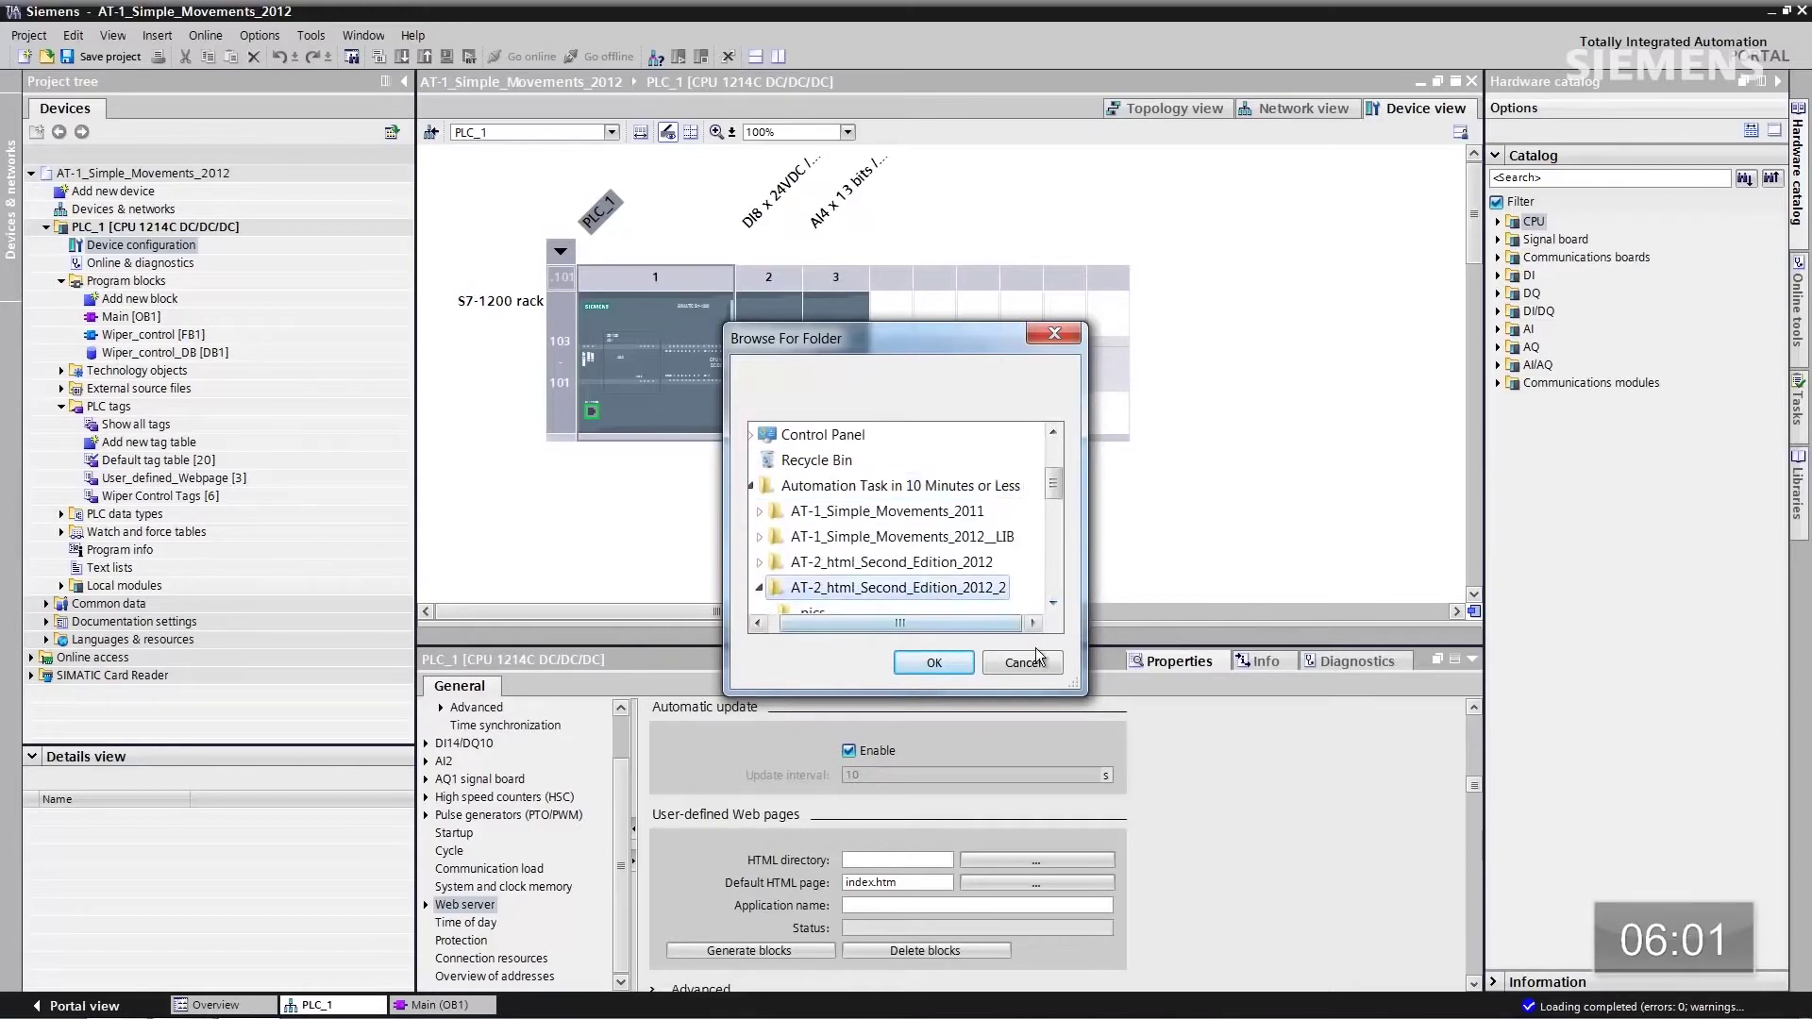
pyautogui.click(955, 664)
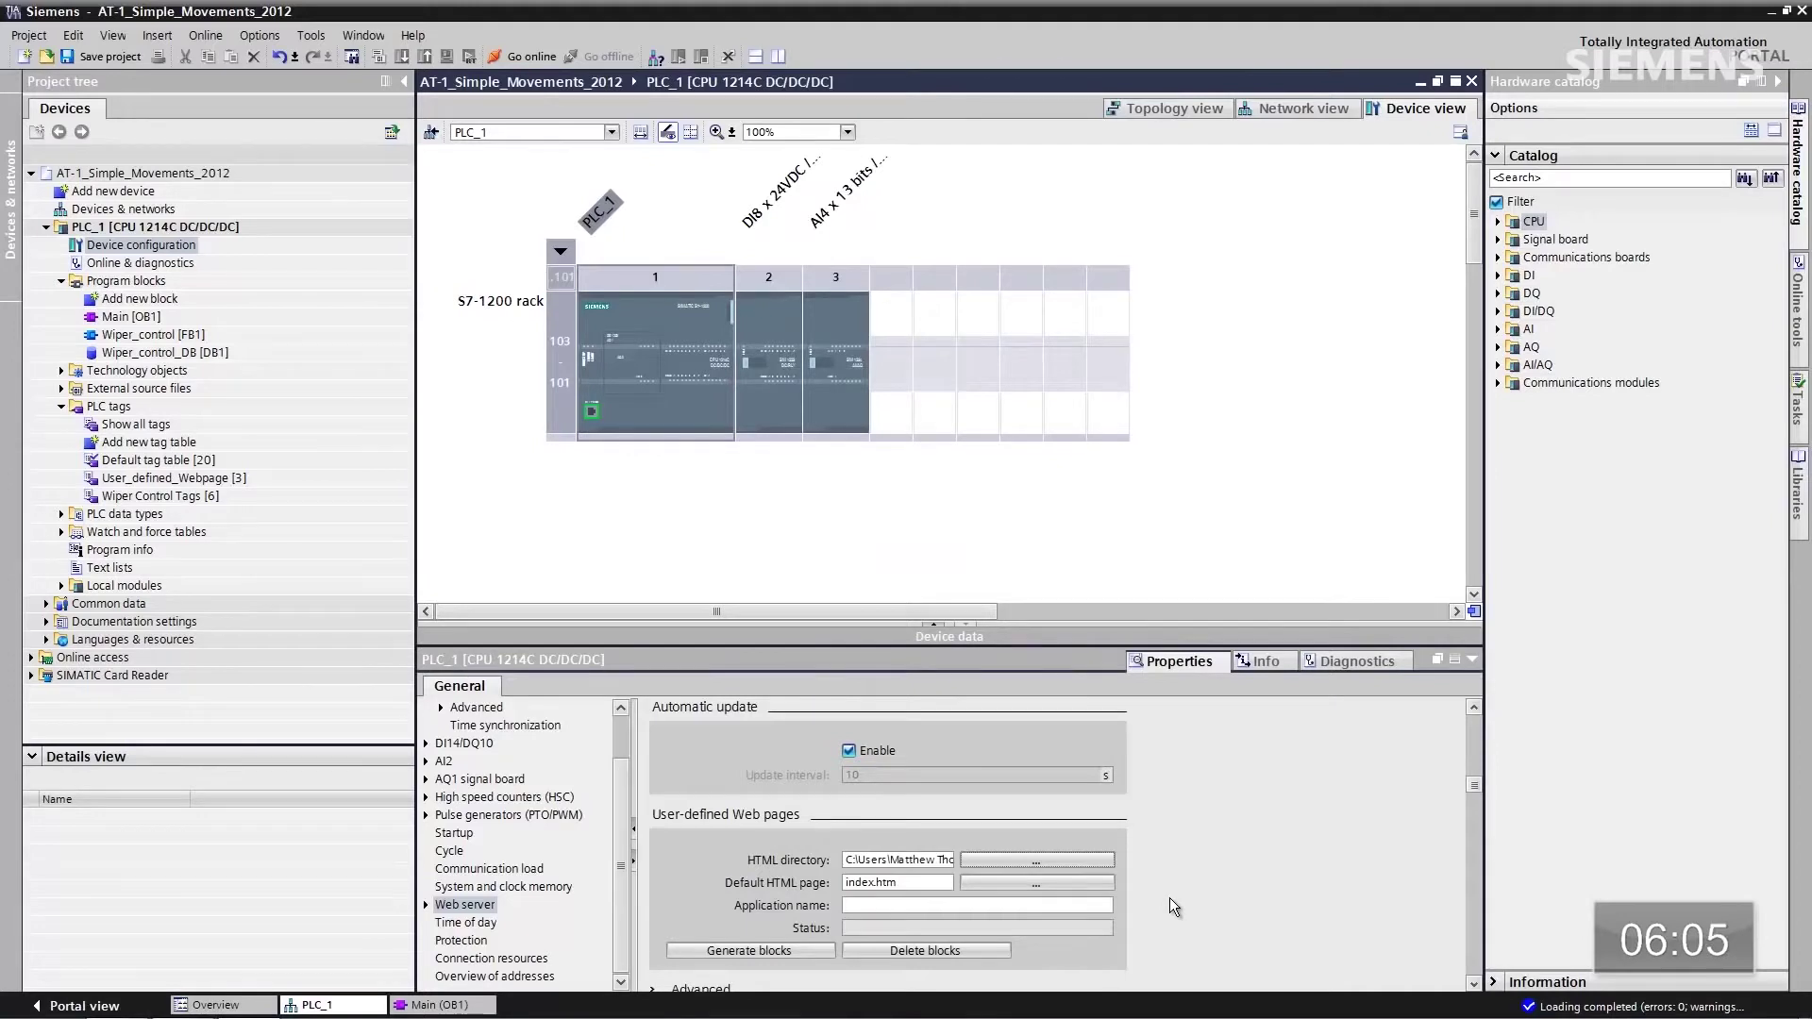
# Step: Choose index.html as the default HTML page and generate the blocks for the user-defined Web pages
pyautogui.click(1029, 883)
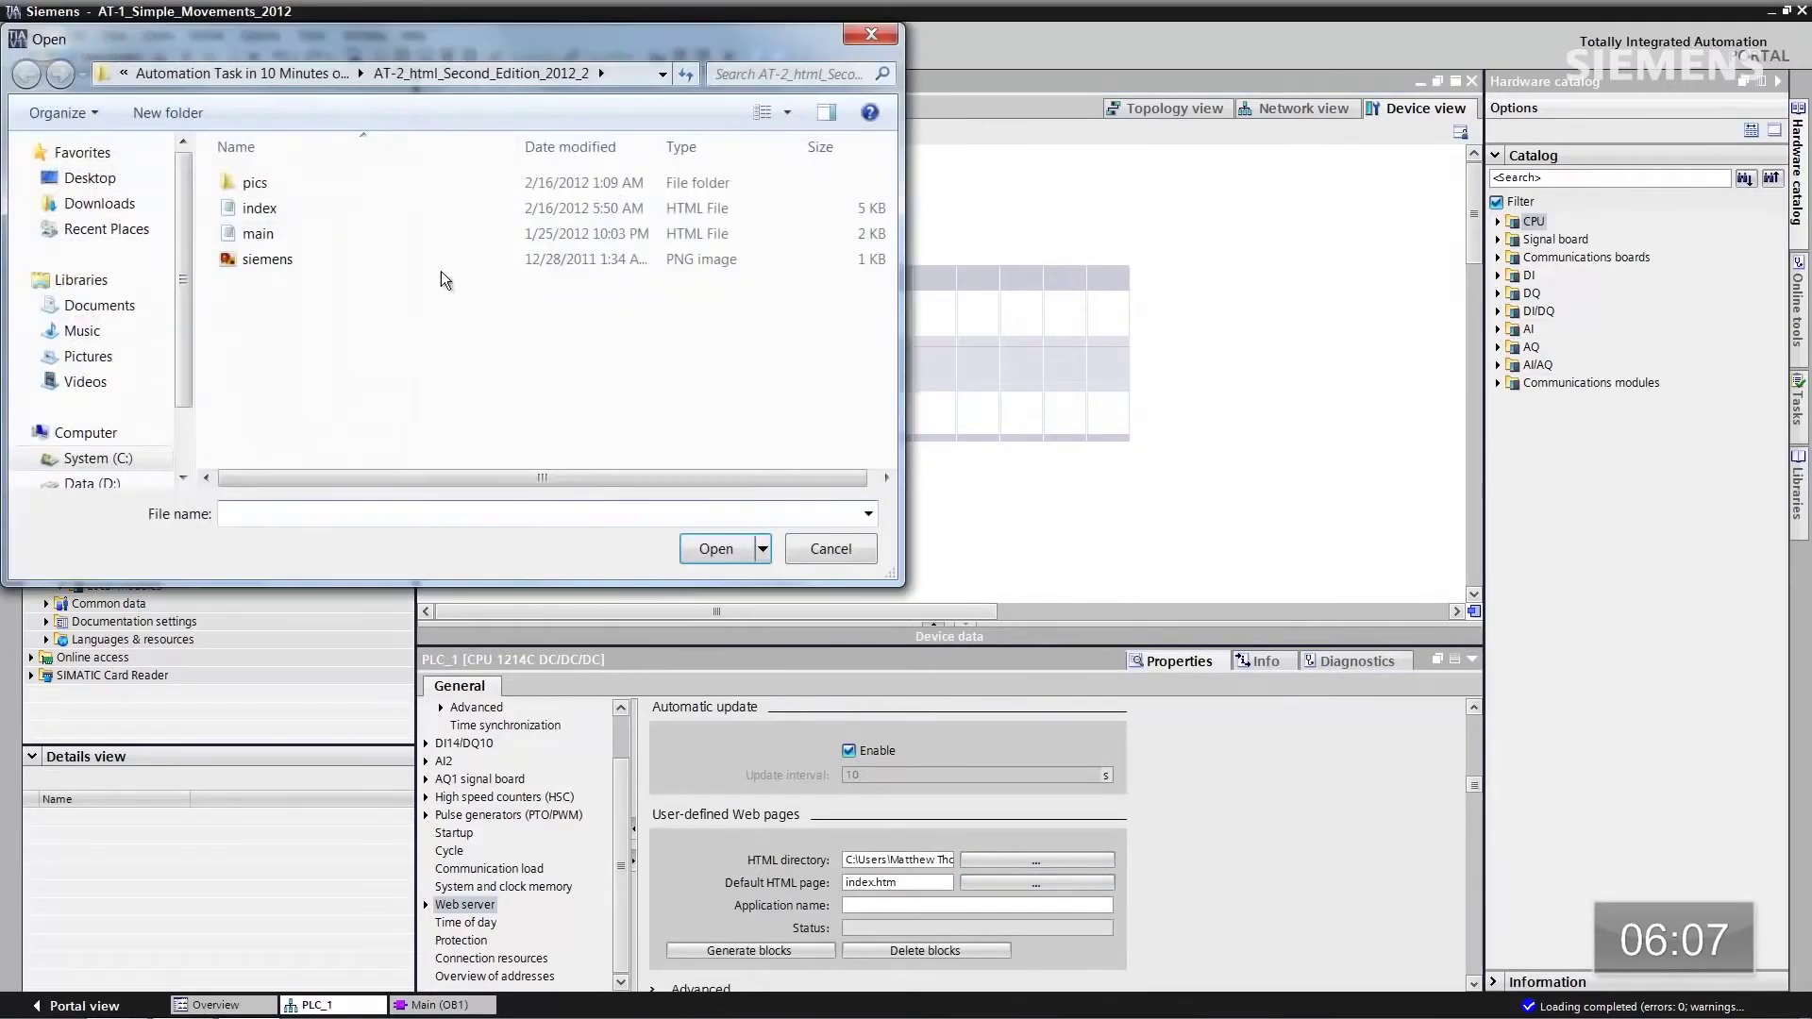
pyautogui.click(715, 549)
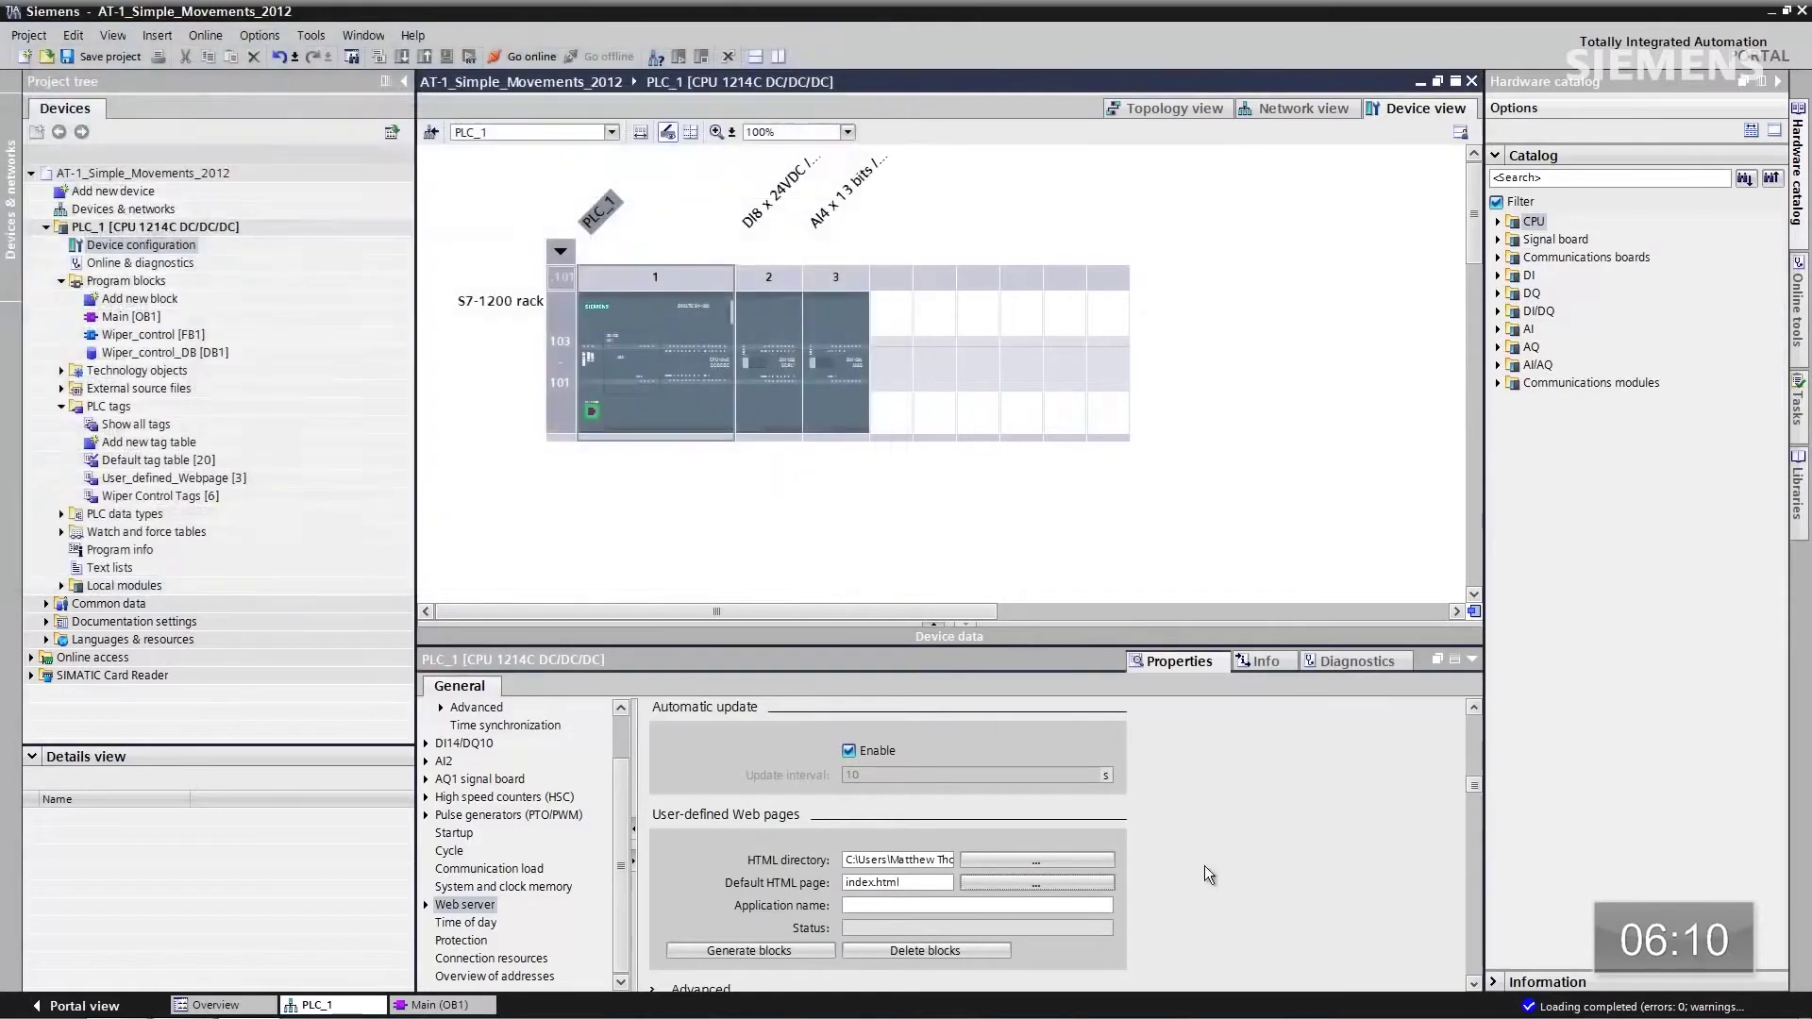
pyautogui.click(746, 948)
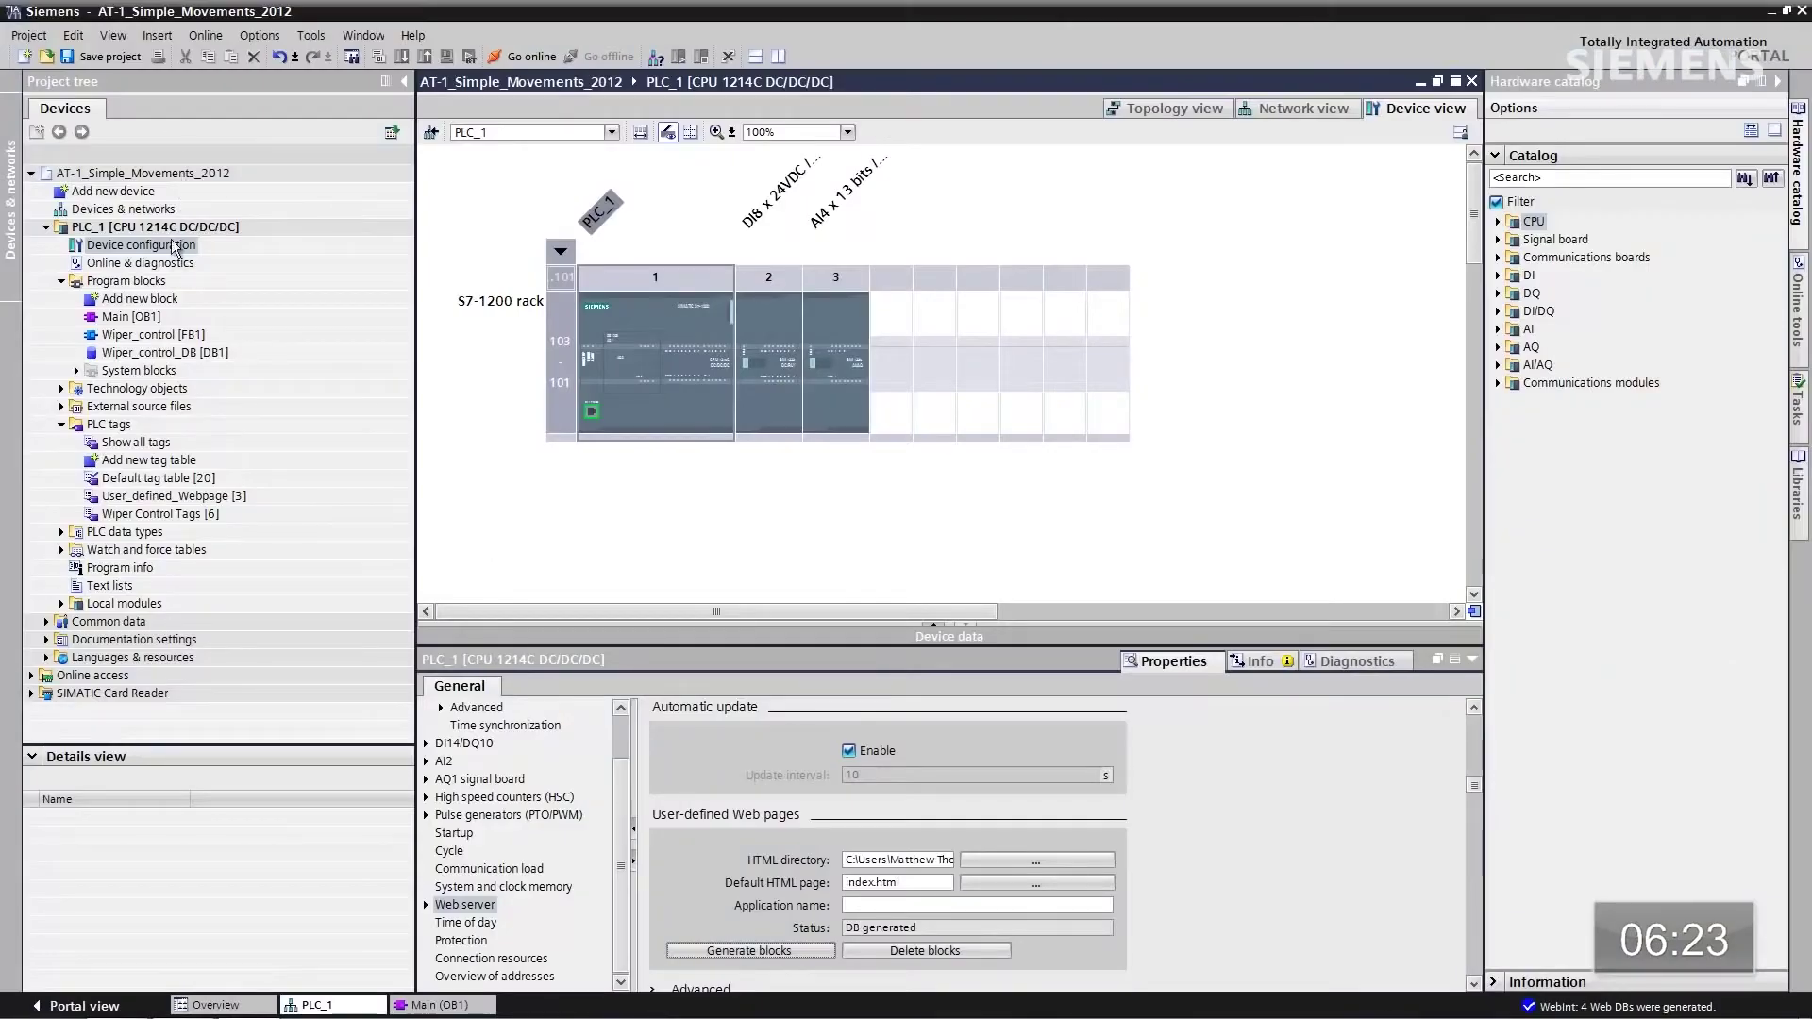
# Step: Download PLC_1 to the device, using Stop all for the modules and a consistent download for the software
pyautogui.click(169, 229)
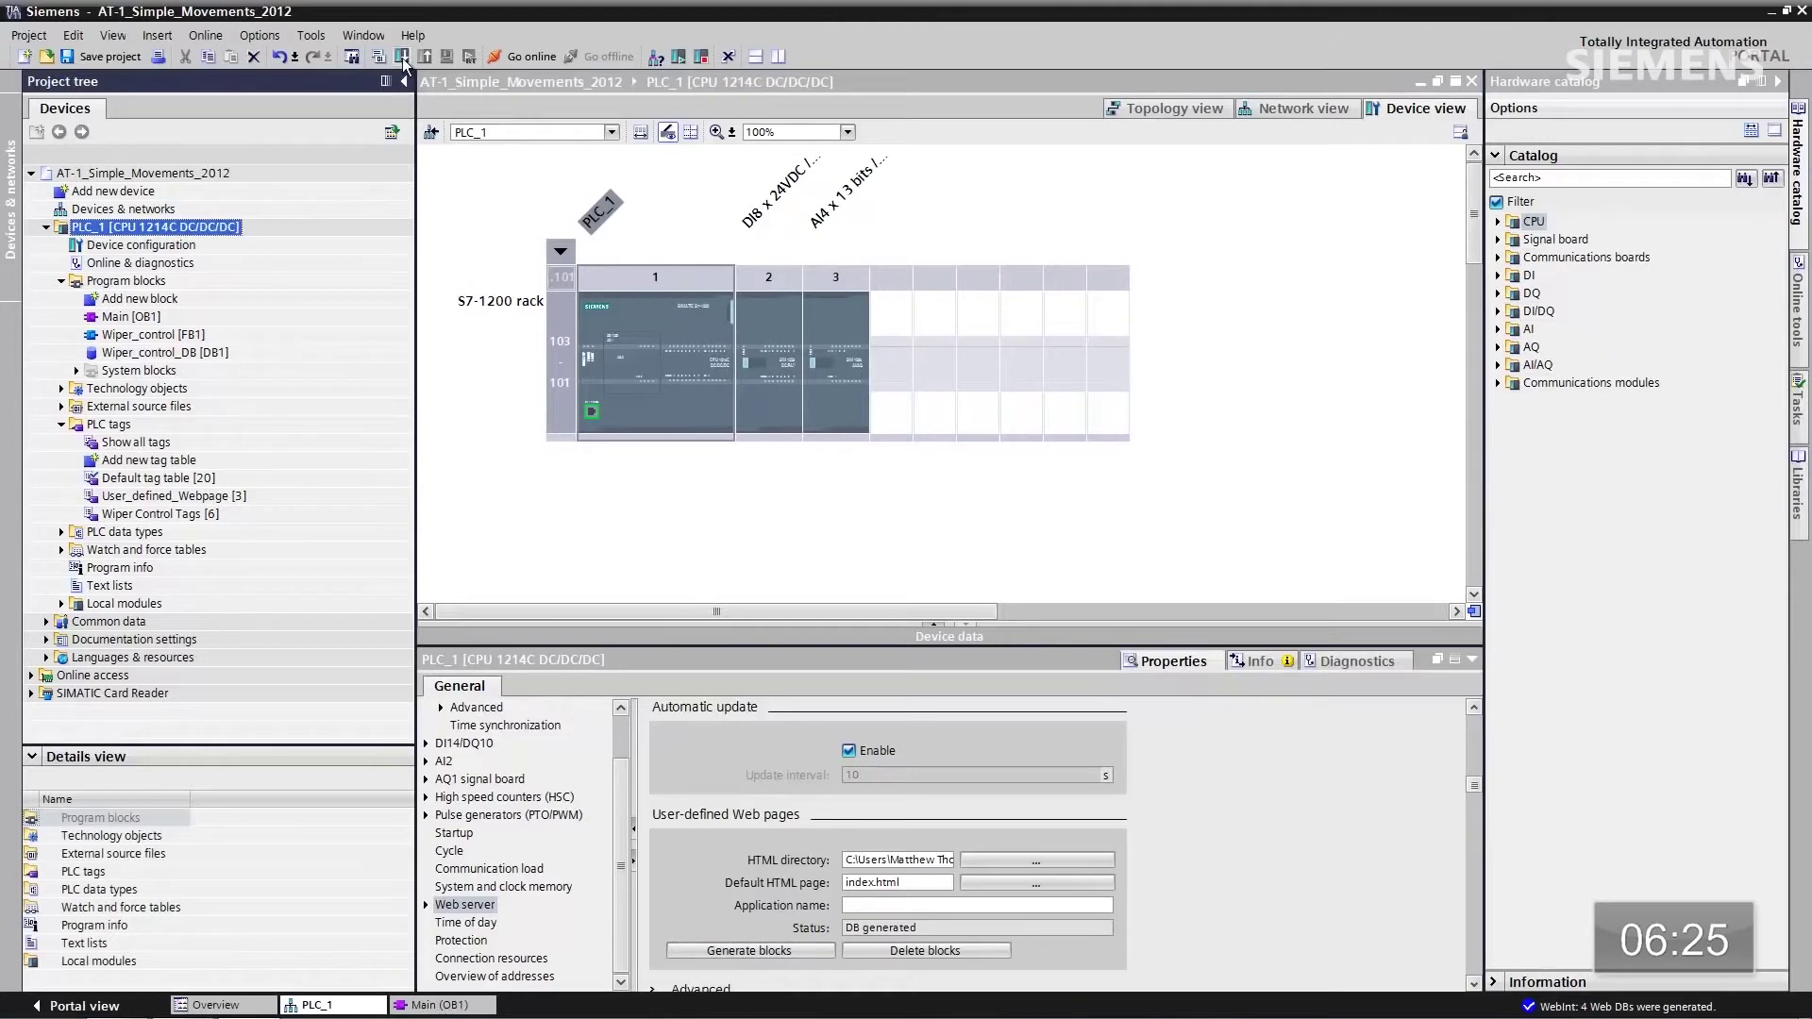
pyautogui.click(402, 59)
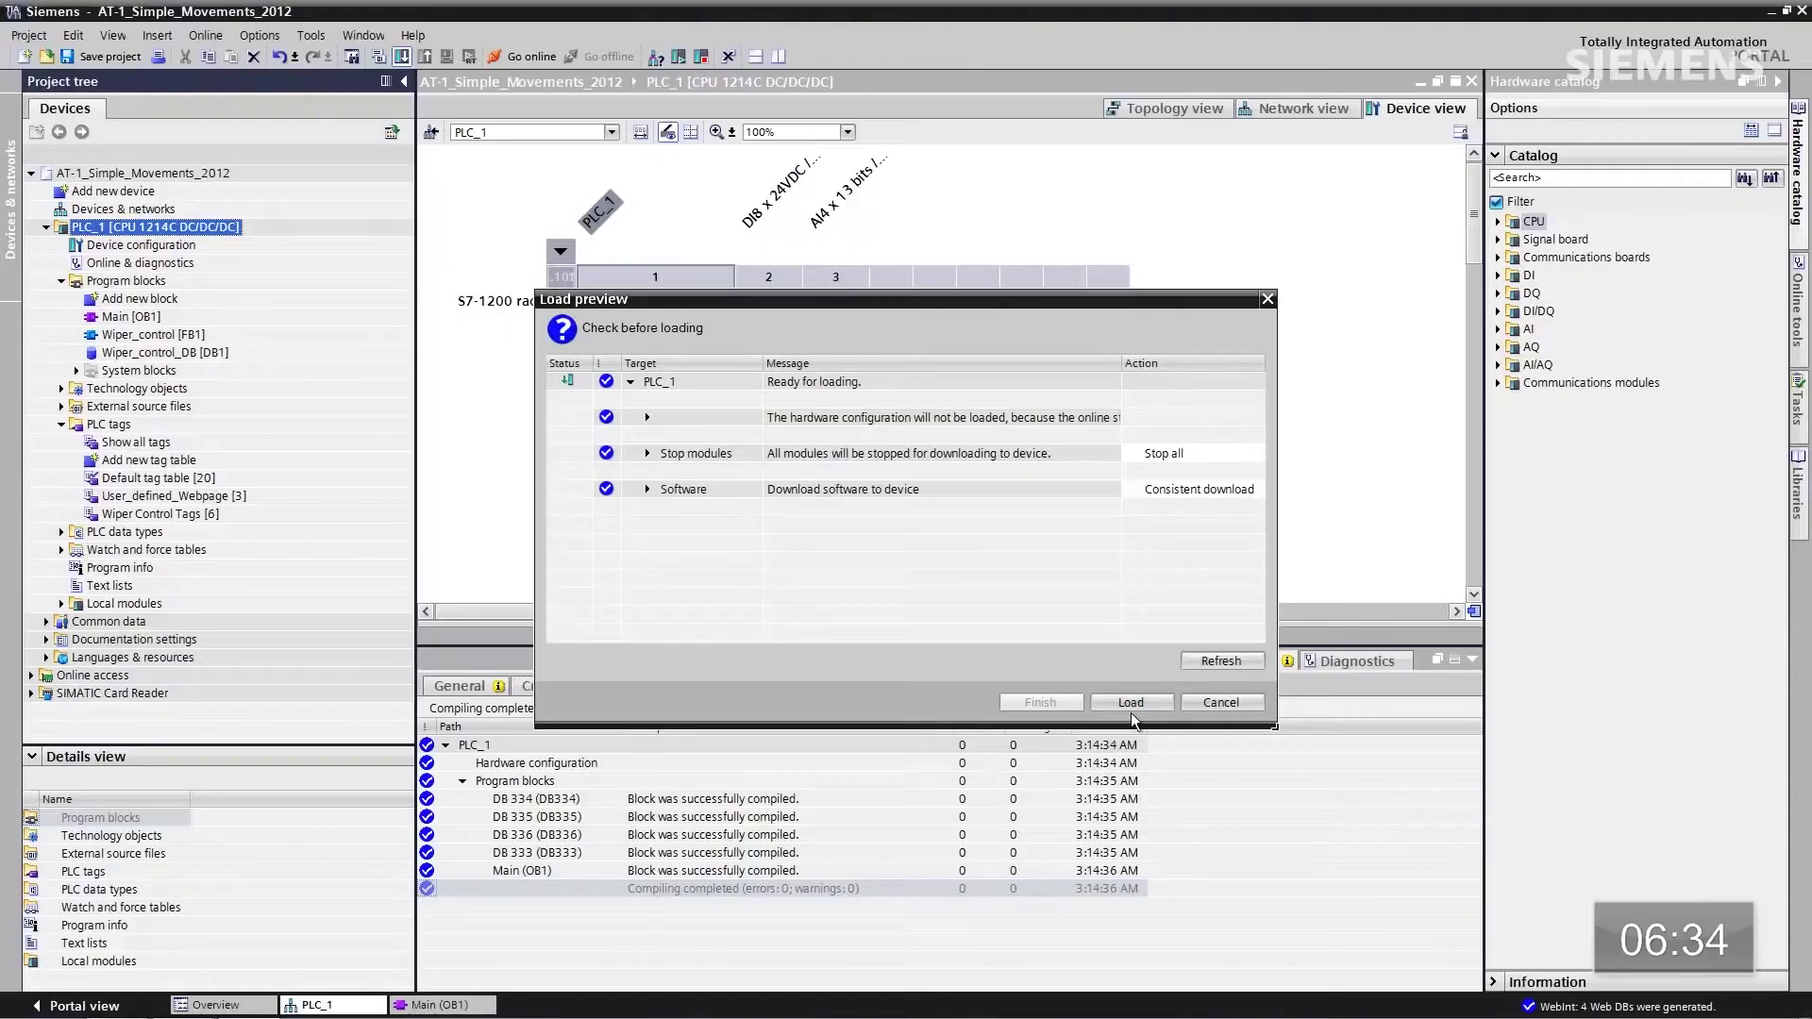
pyautogui.click(1132, 706)
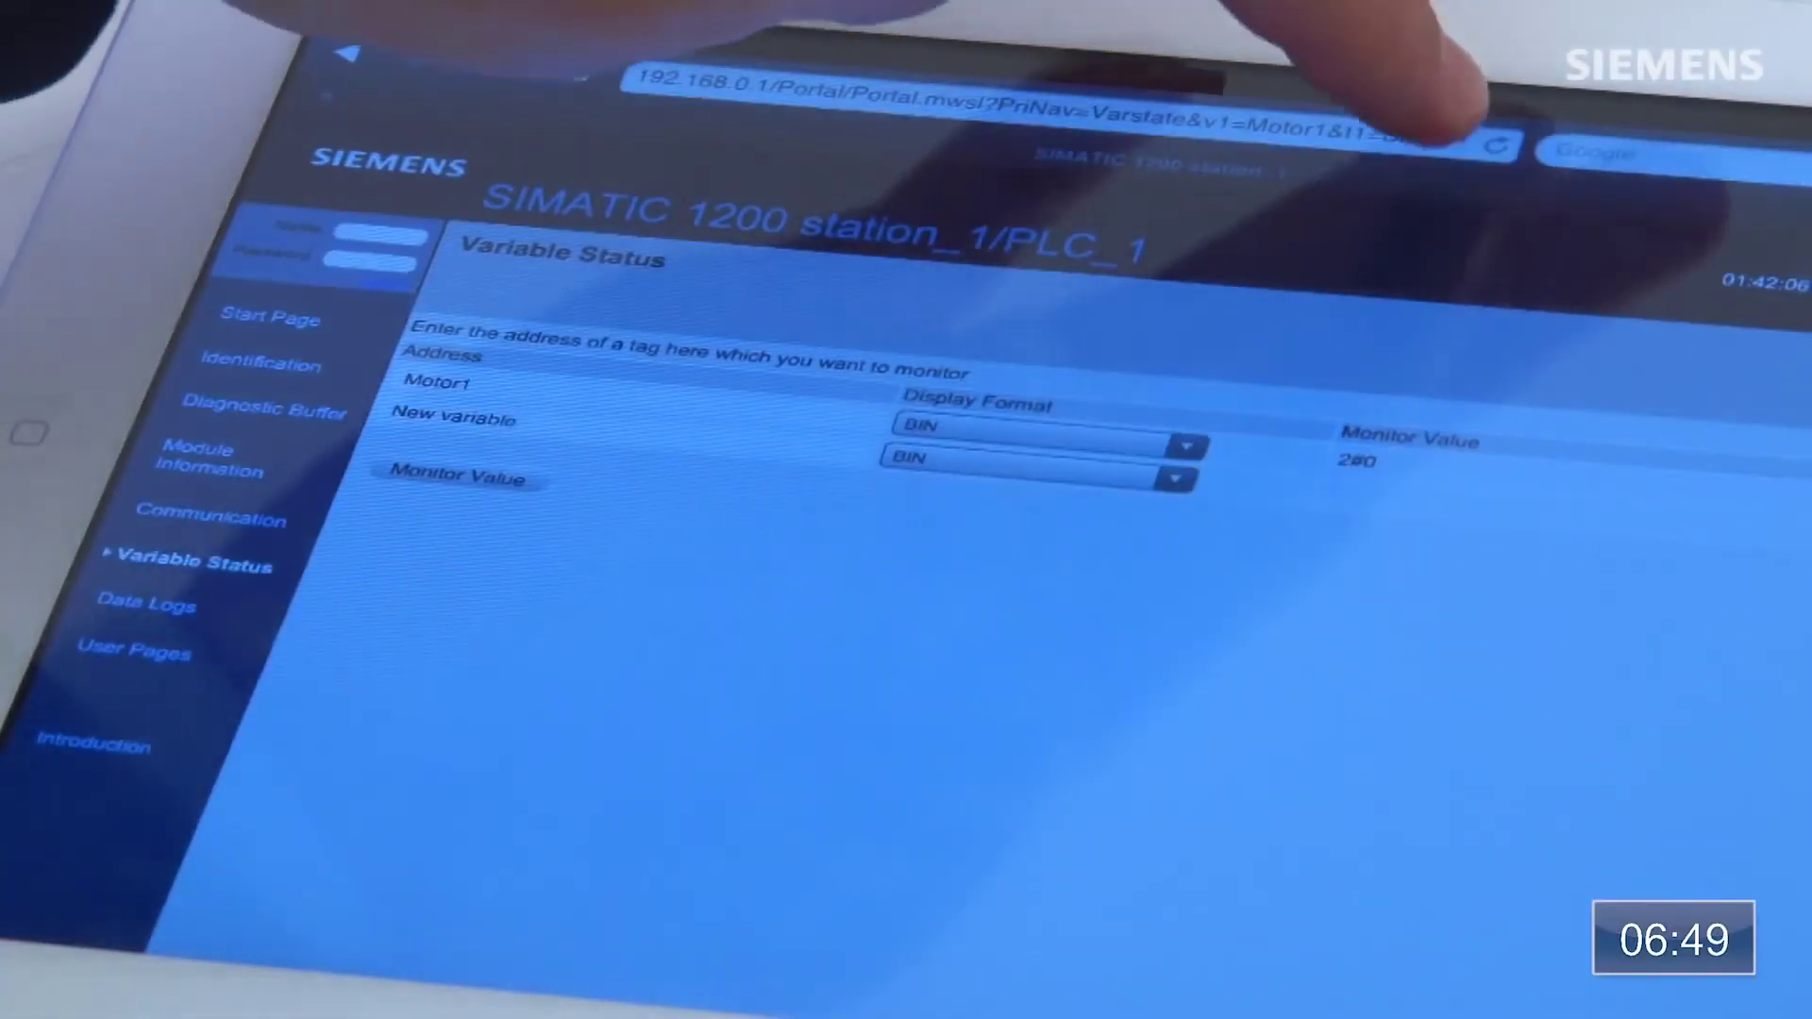
# Step: Switch to the tablet's browser, reload the PLC's Variable Status page and open the user pages
pyautogui.click(1397, 132)
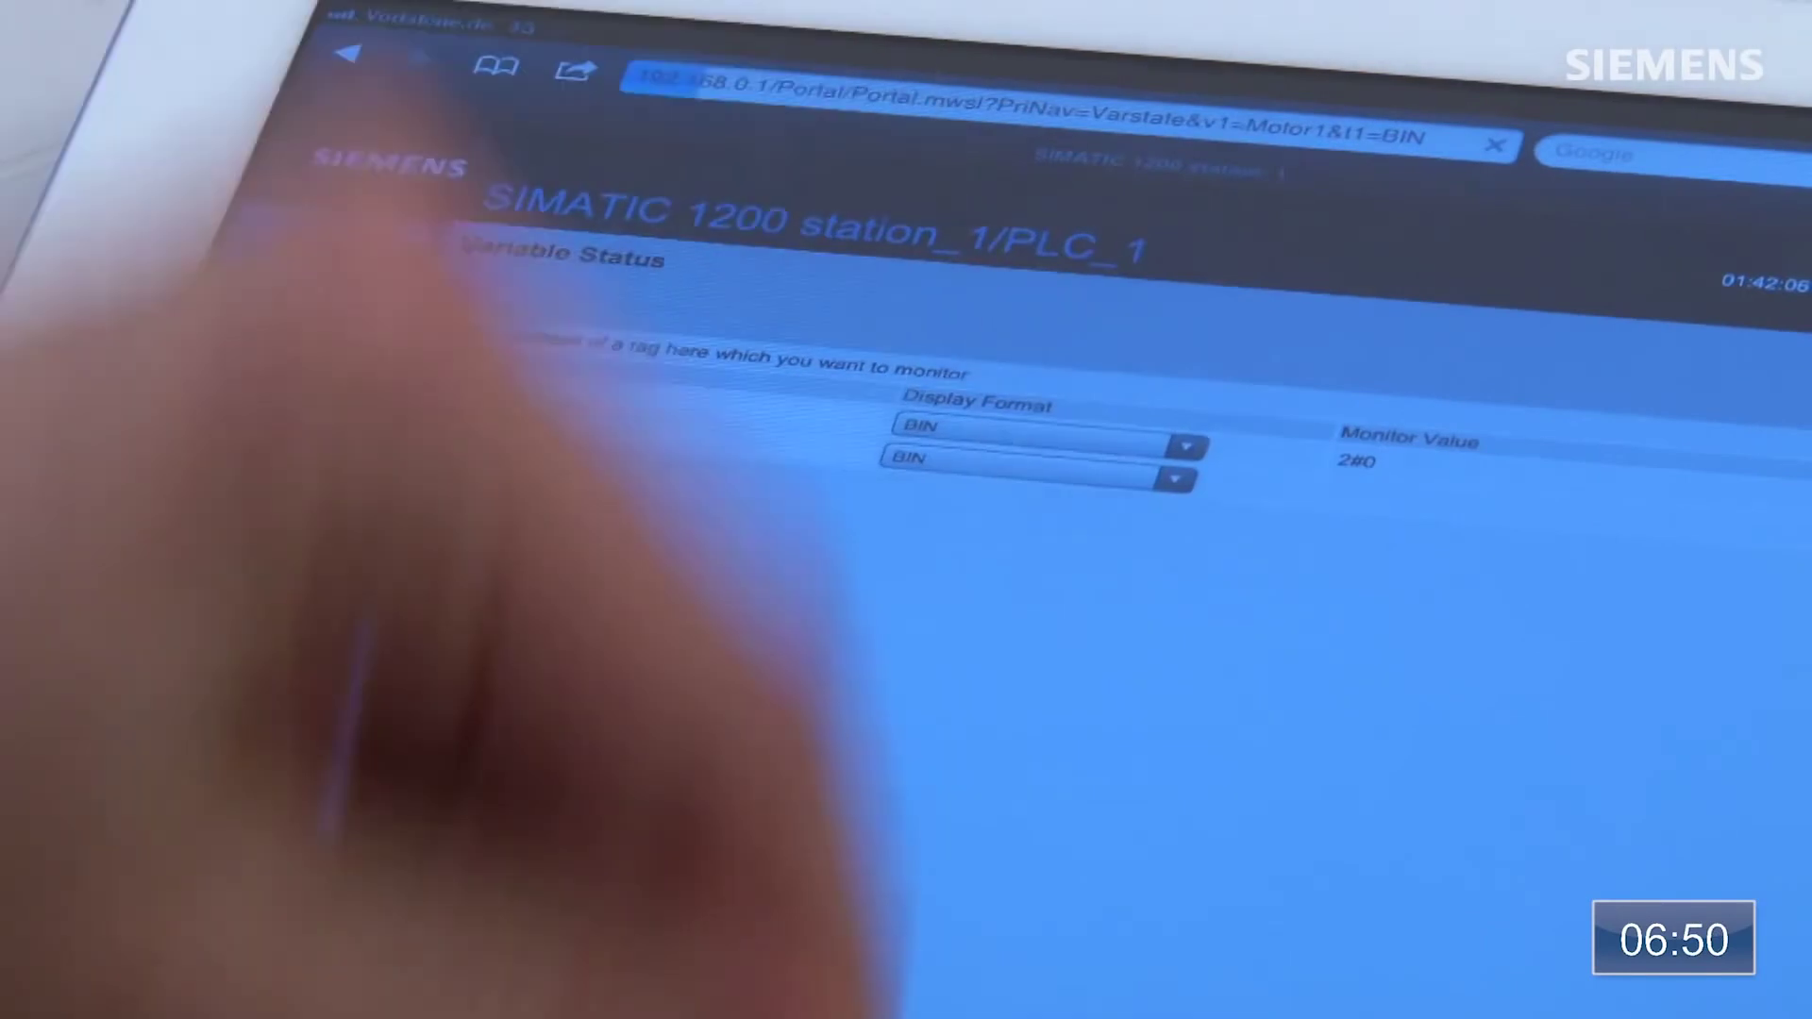
pyautogui.click(831, 87)
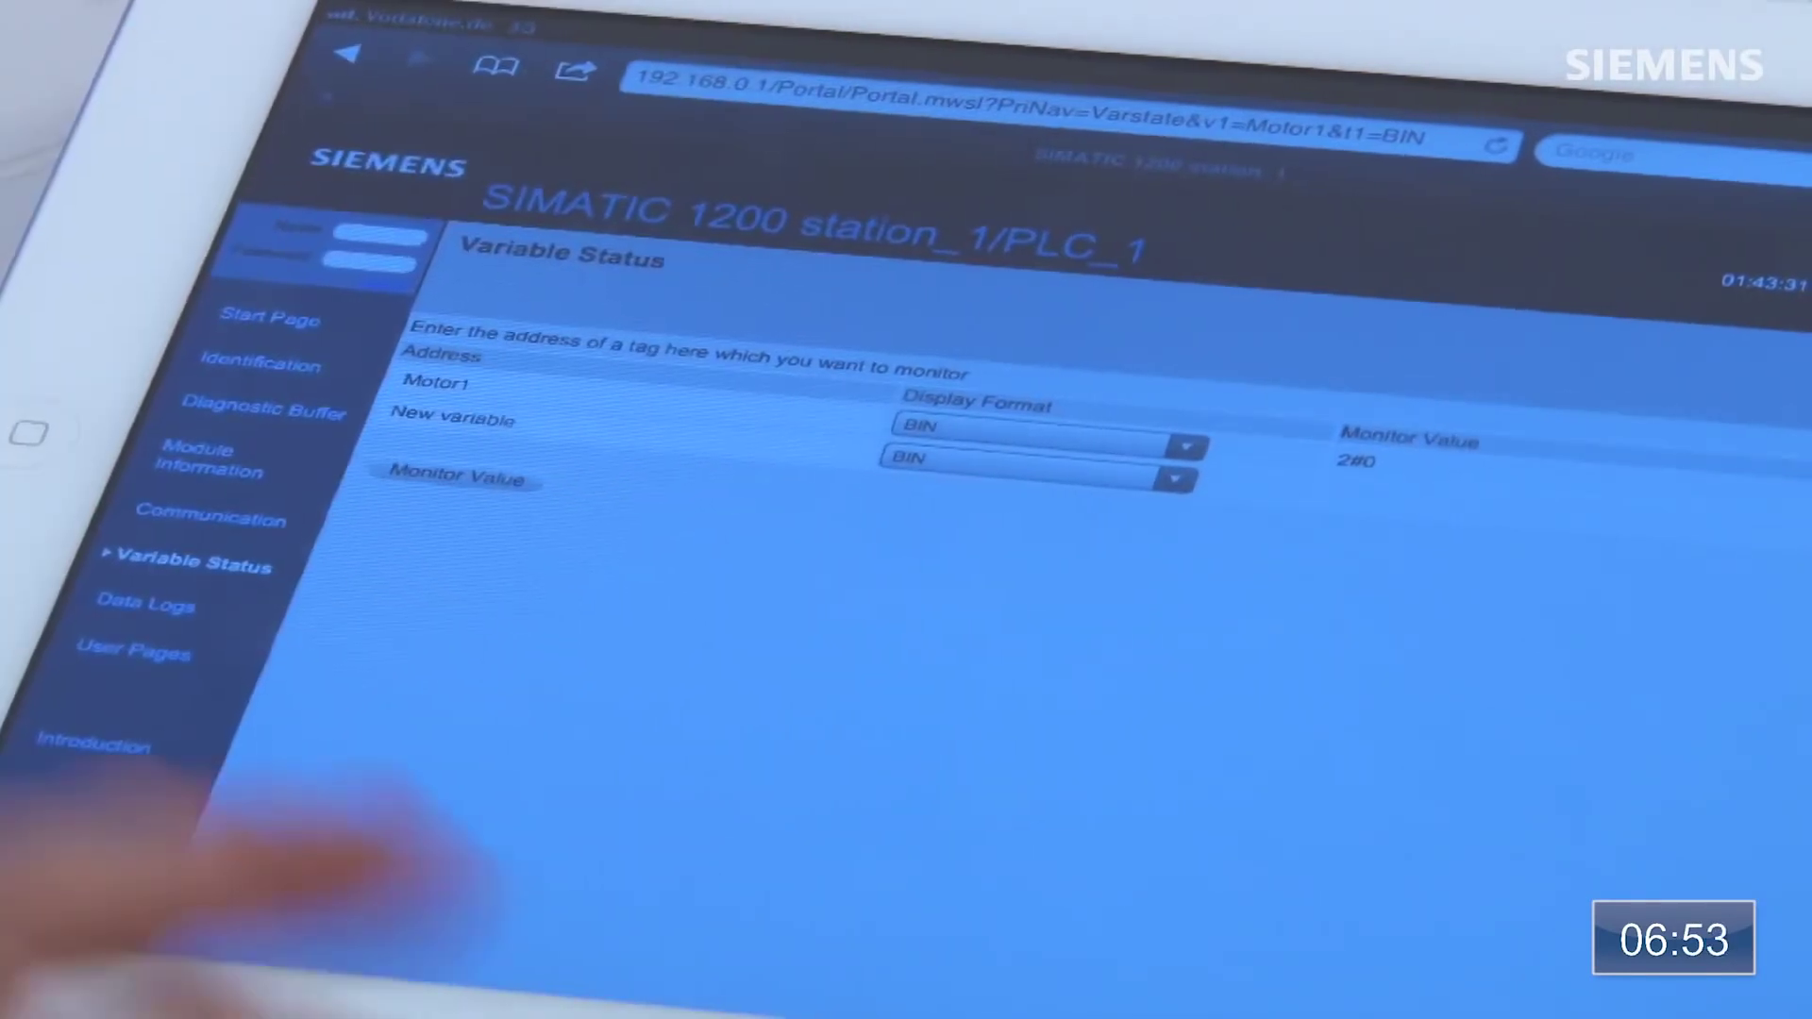
pyautogui.click(135, 651)
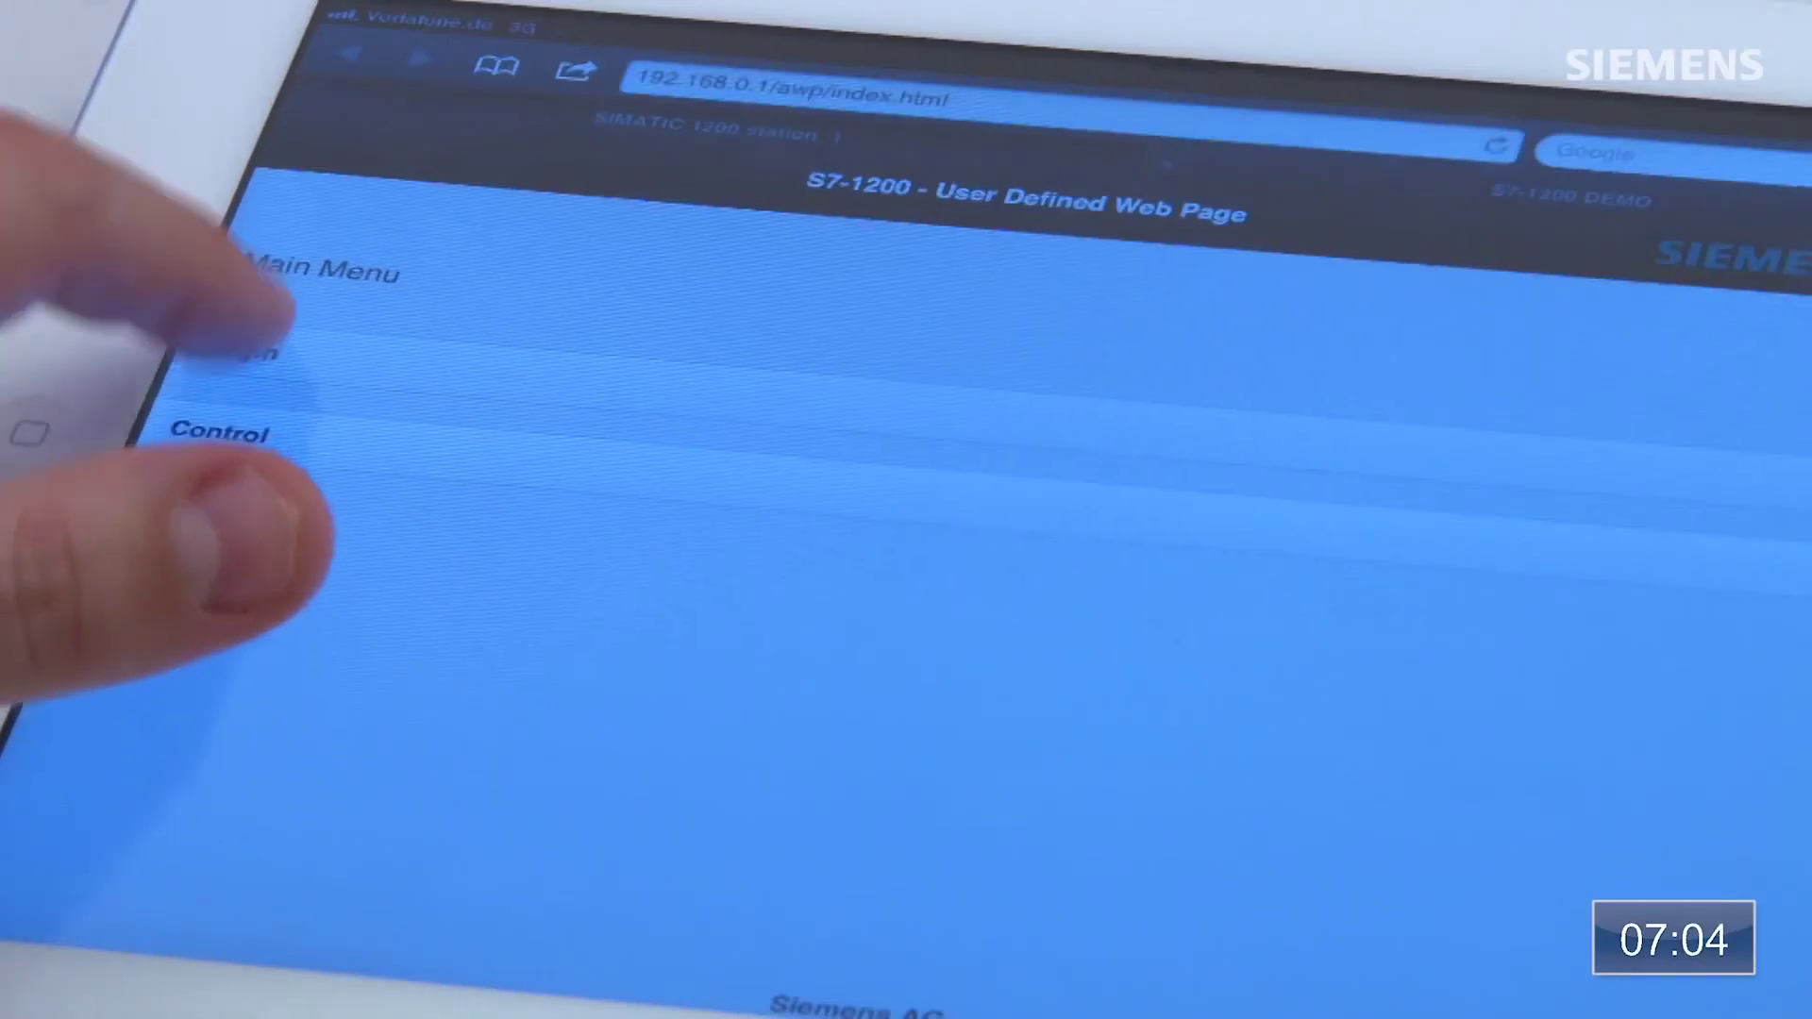
# Step: Log in to the S7-1200 user-defined web page as admin and open its Control page
pyautogui.click(236, 354)
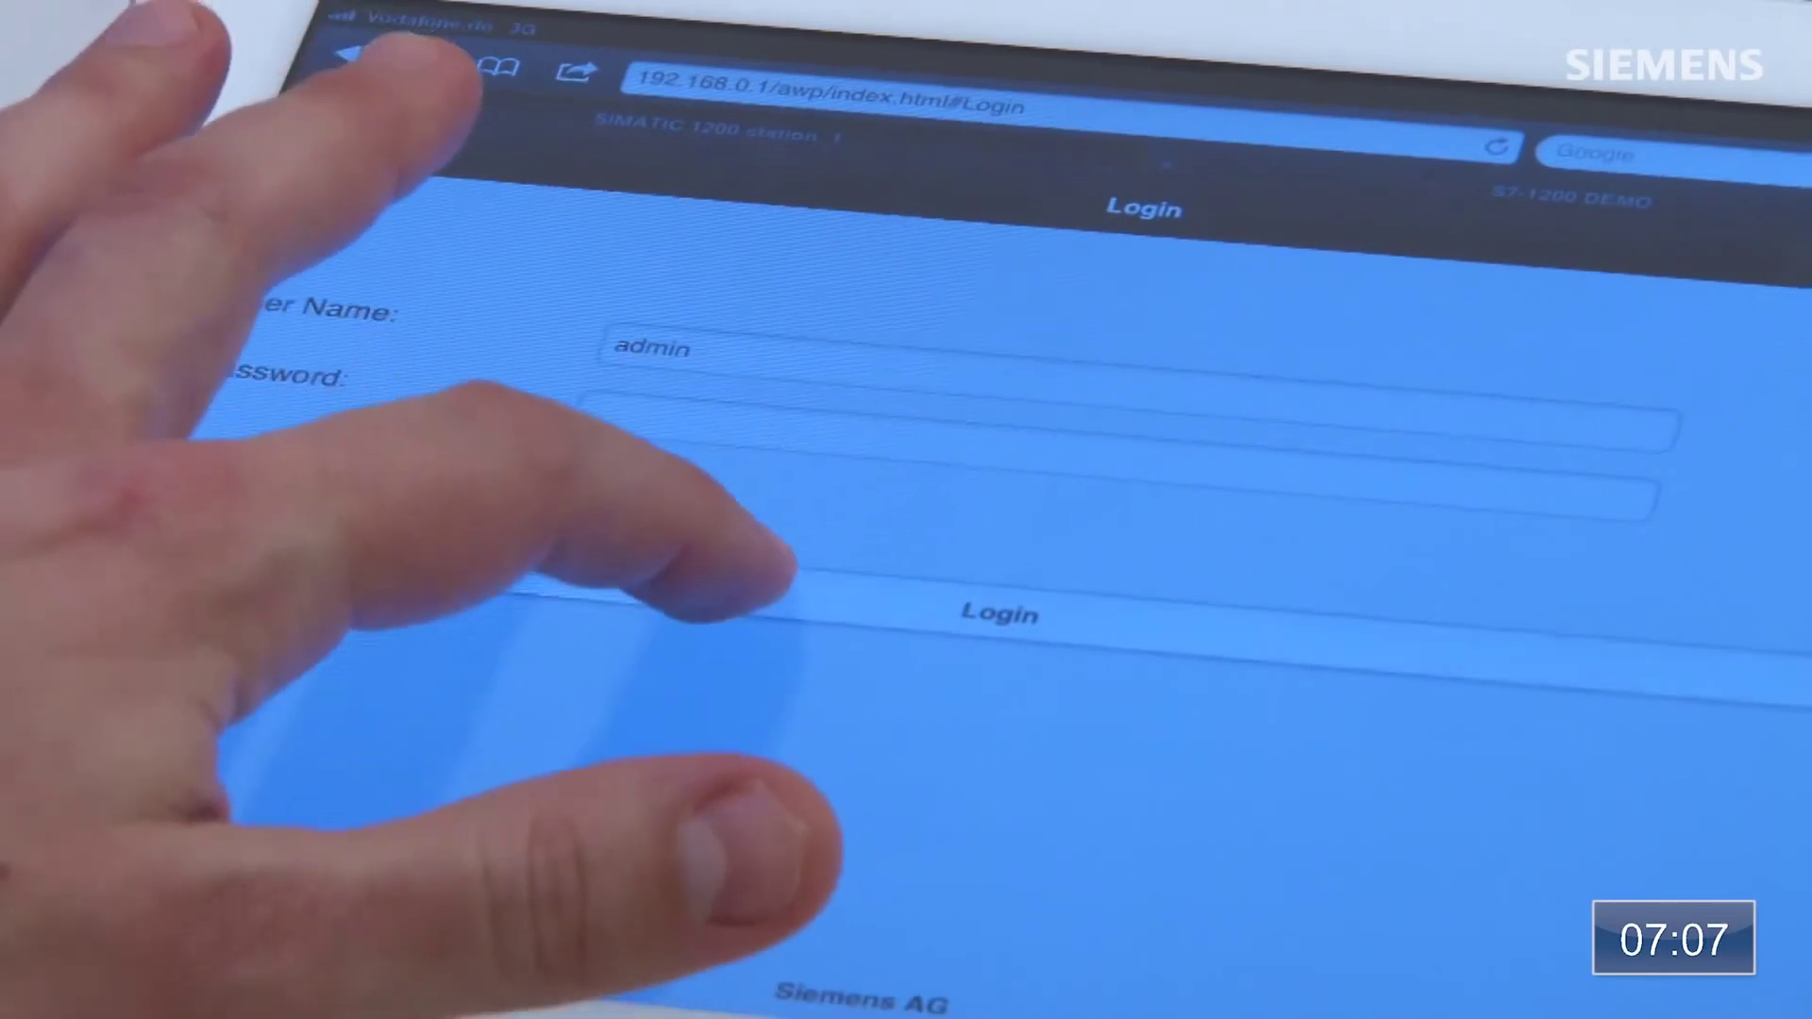
pyautogui.click(774, 599)
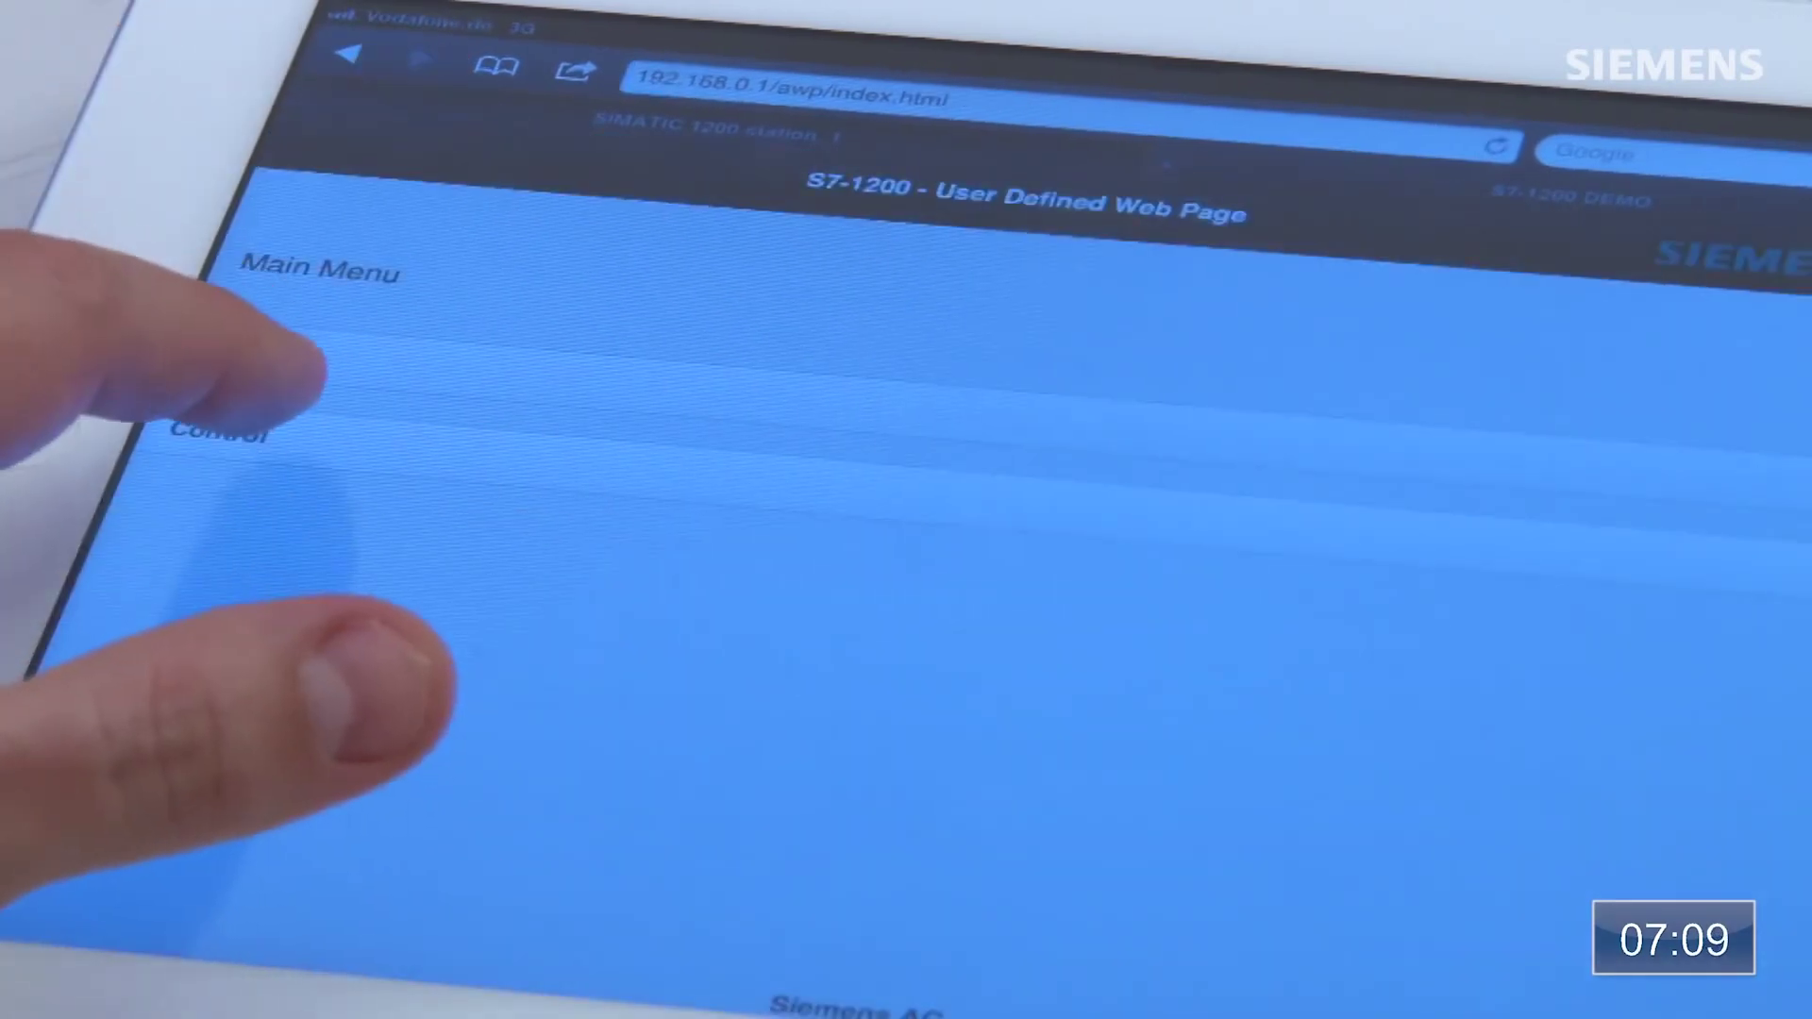
pyautogui.click(219, 432)
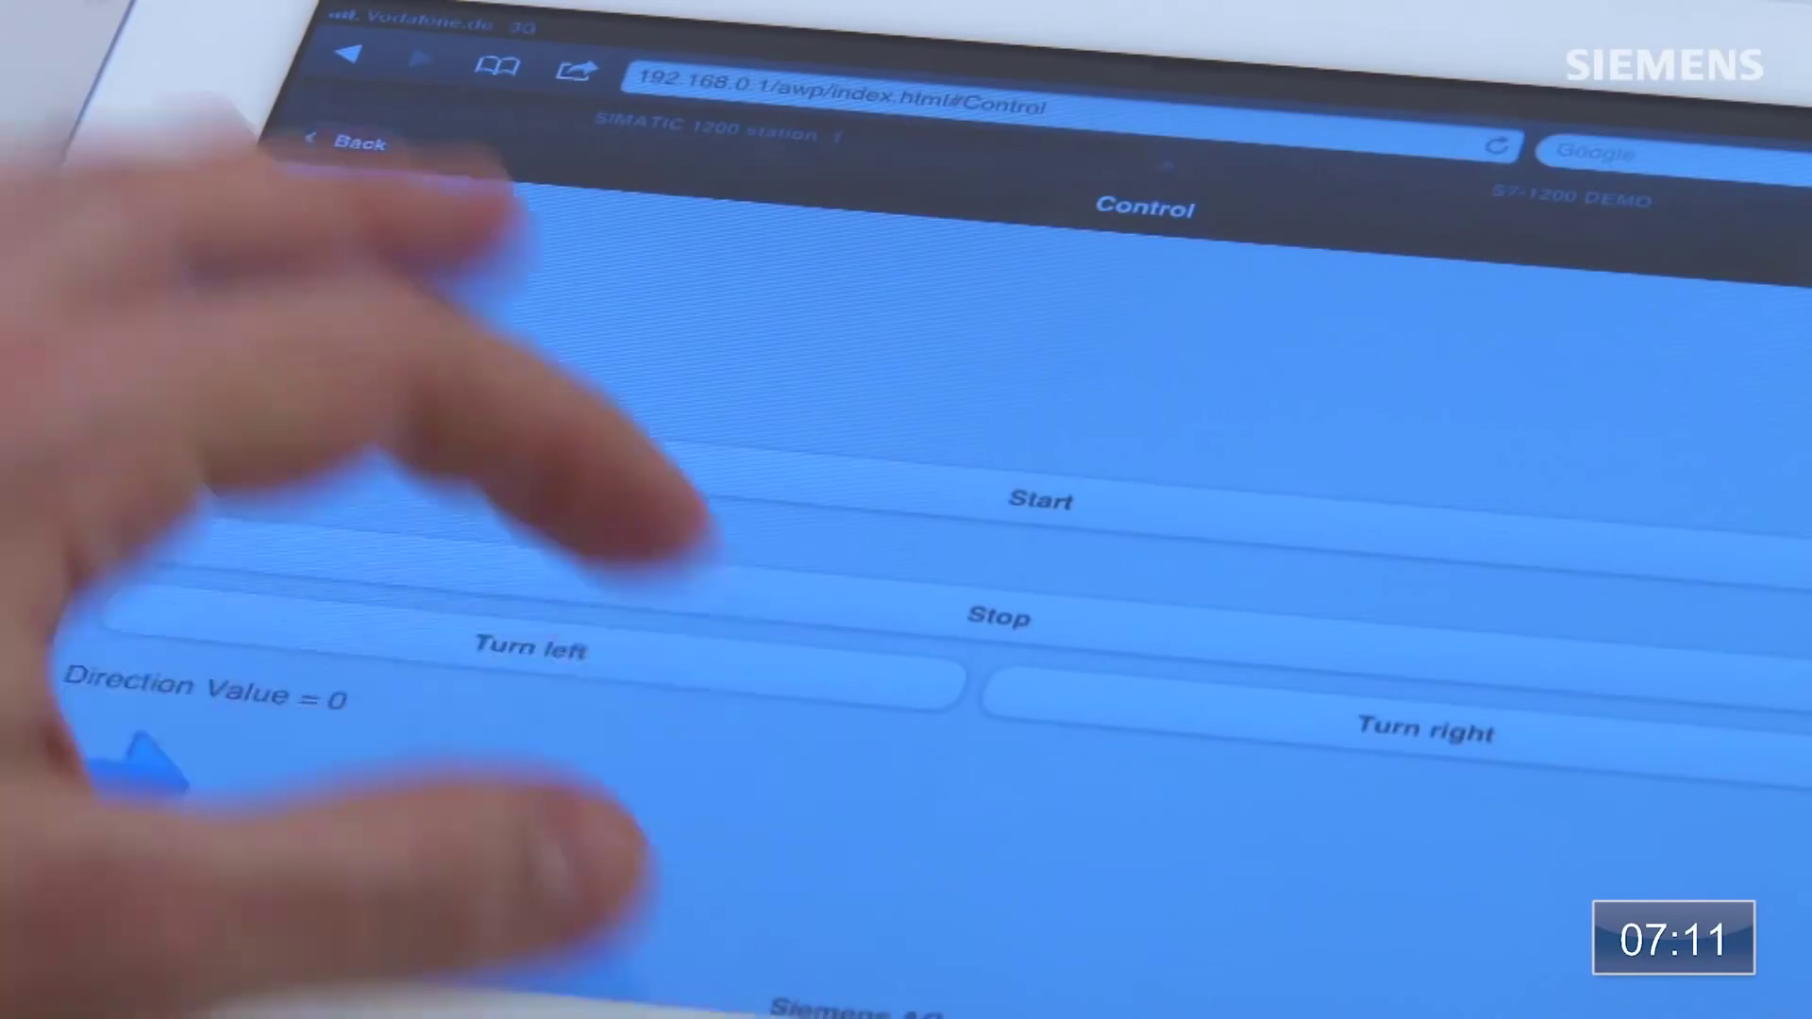